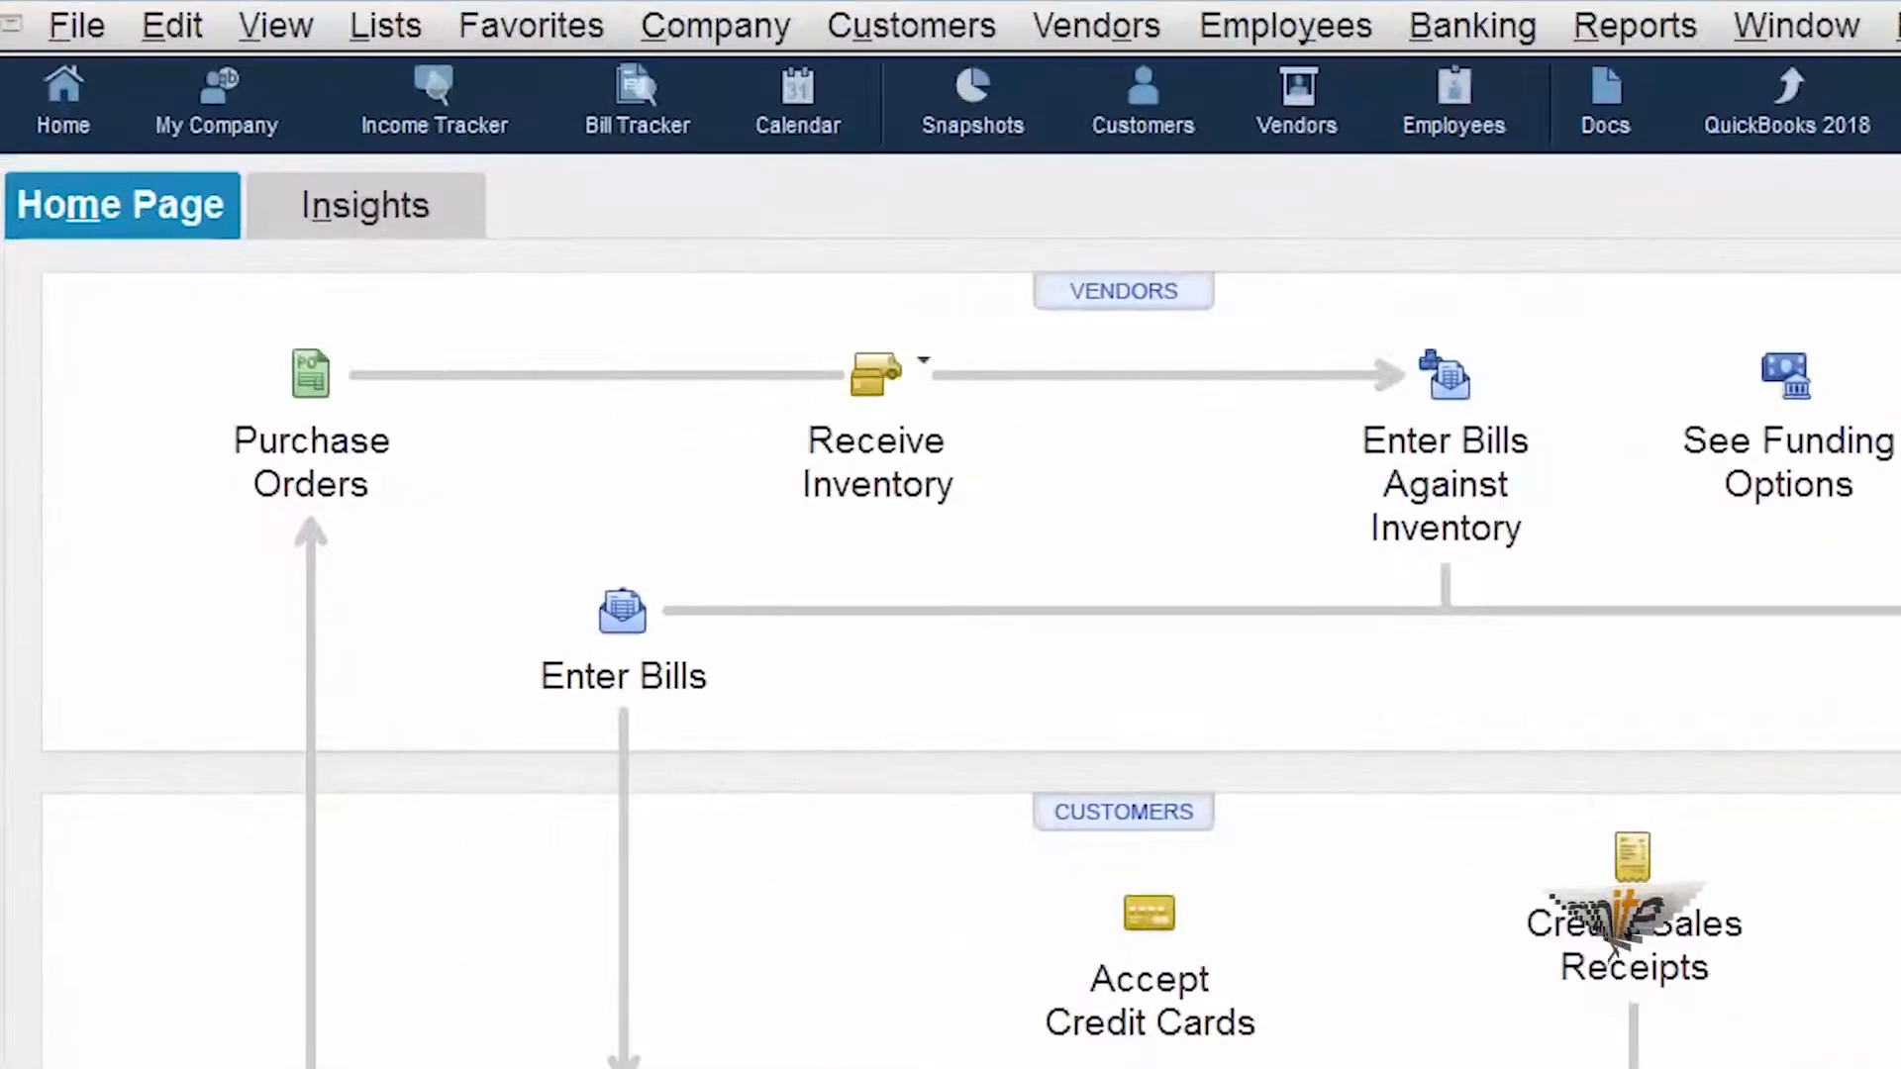
- Start a new item from the item list and set its type to Other Charge
left_click(392, 29)
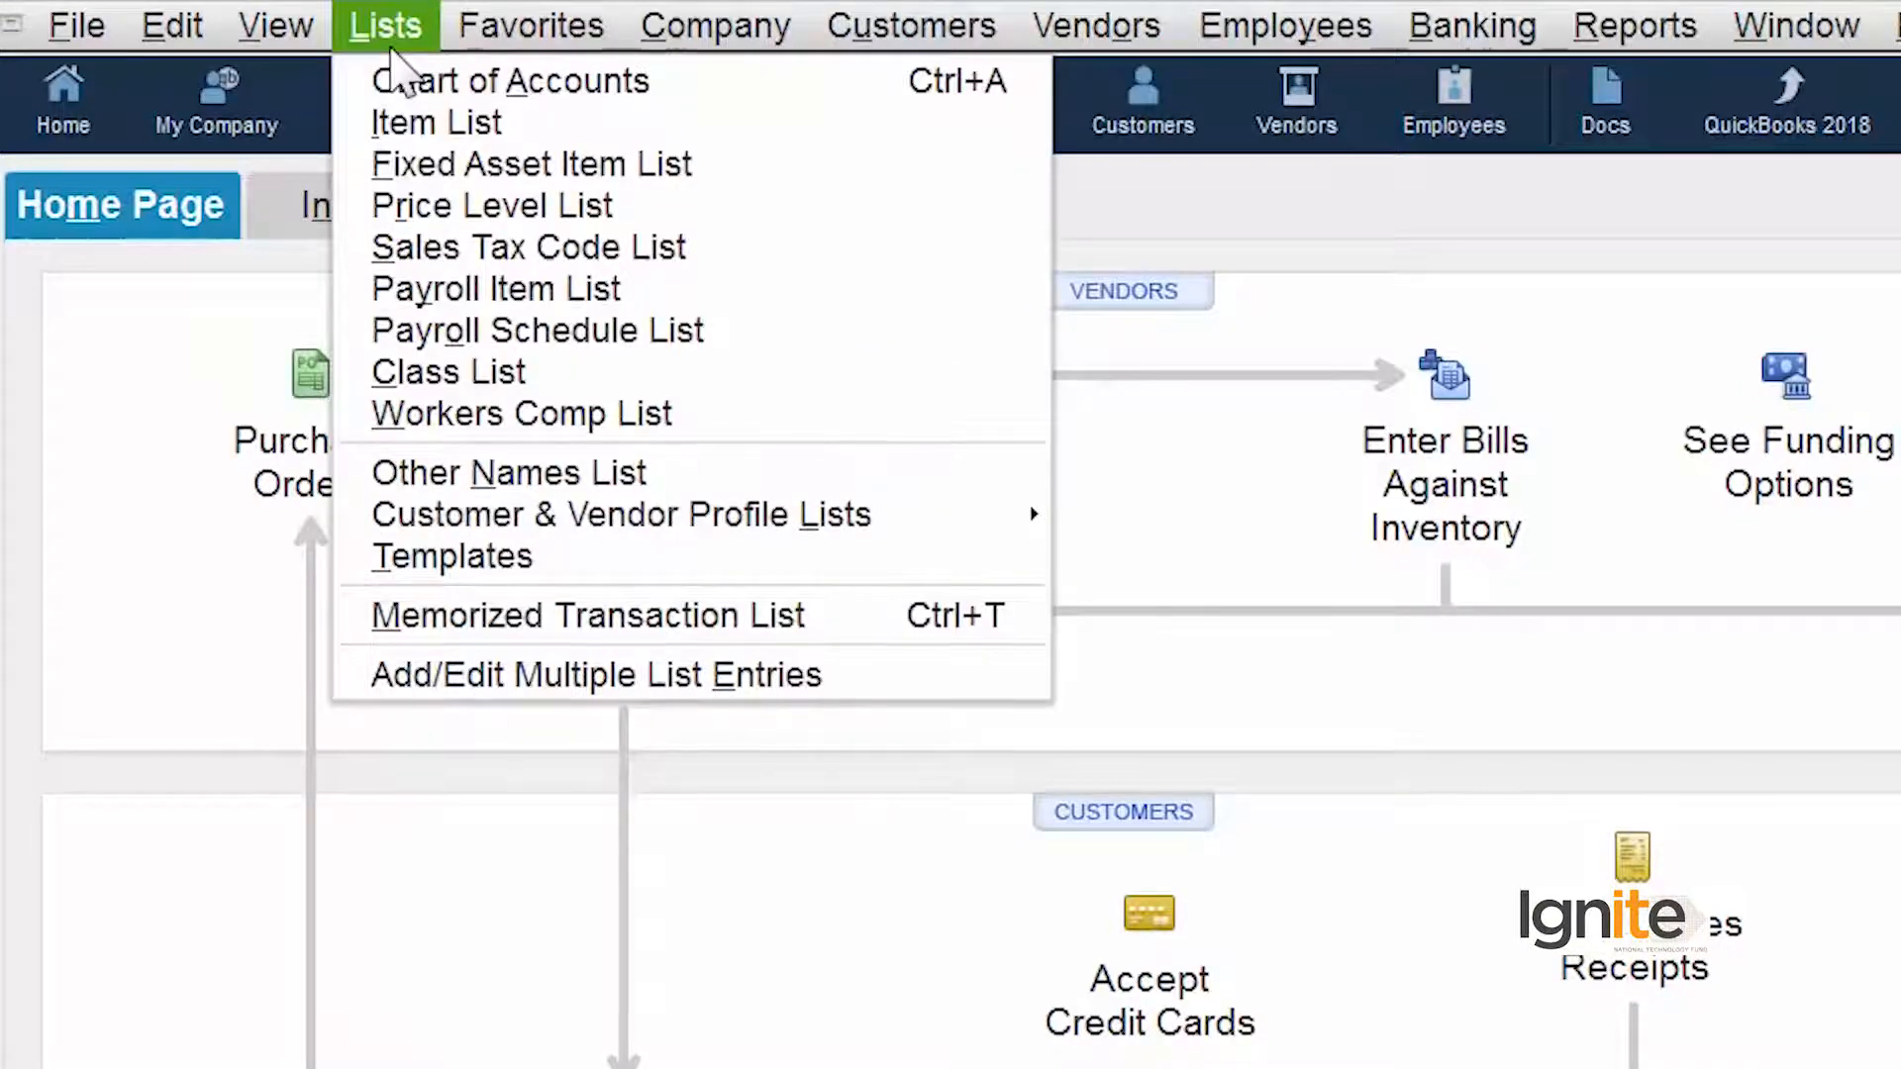
left_click(426, 123)
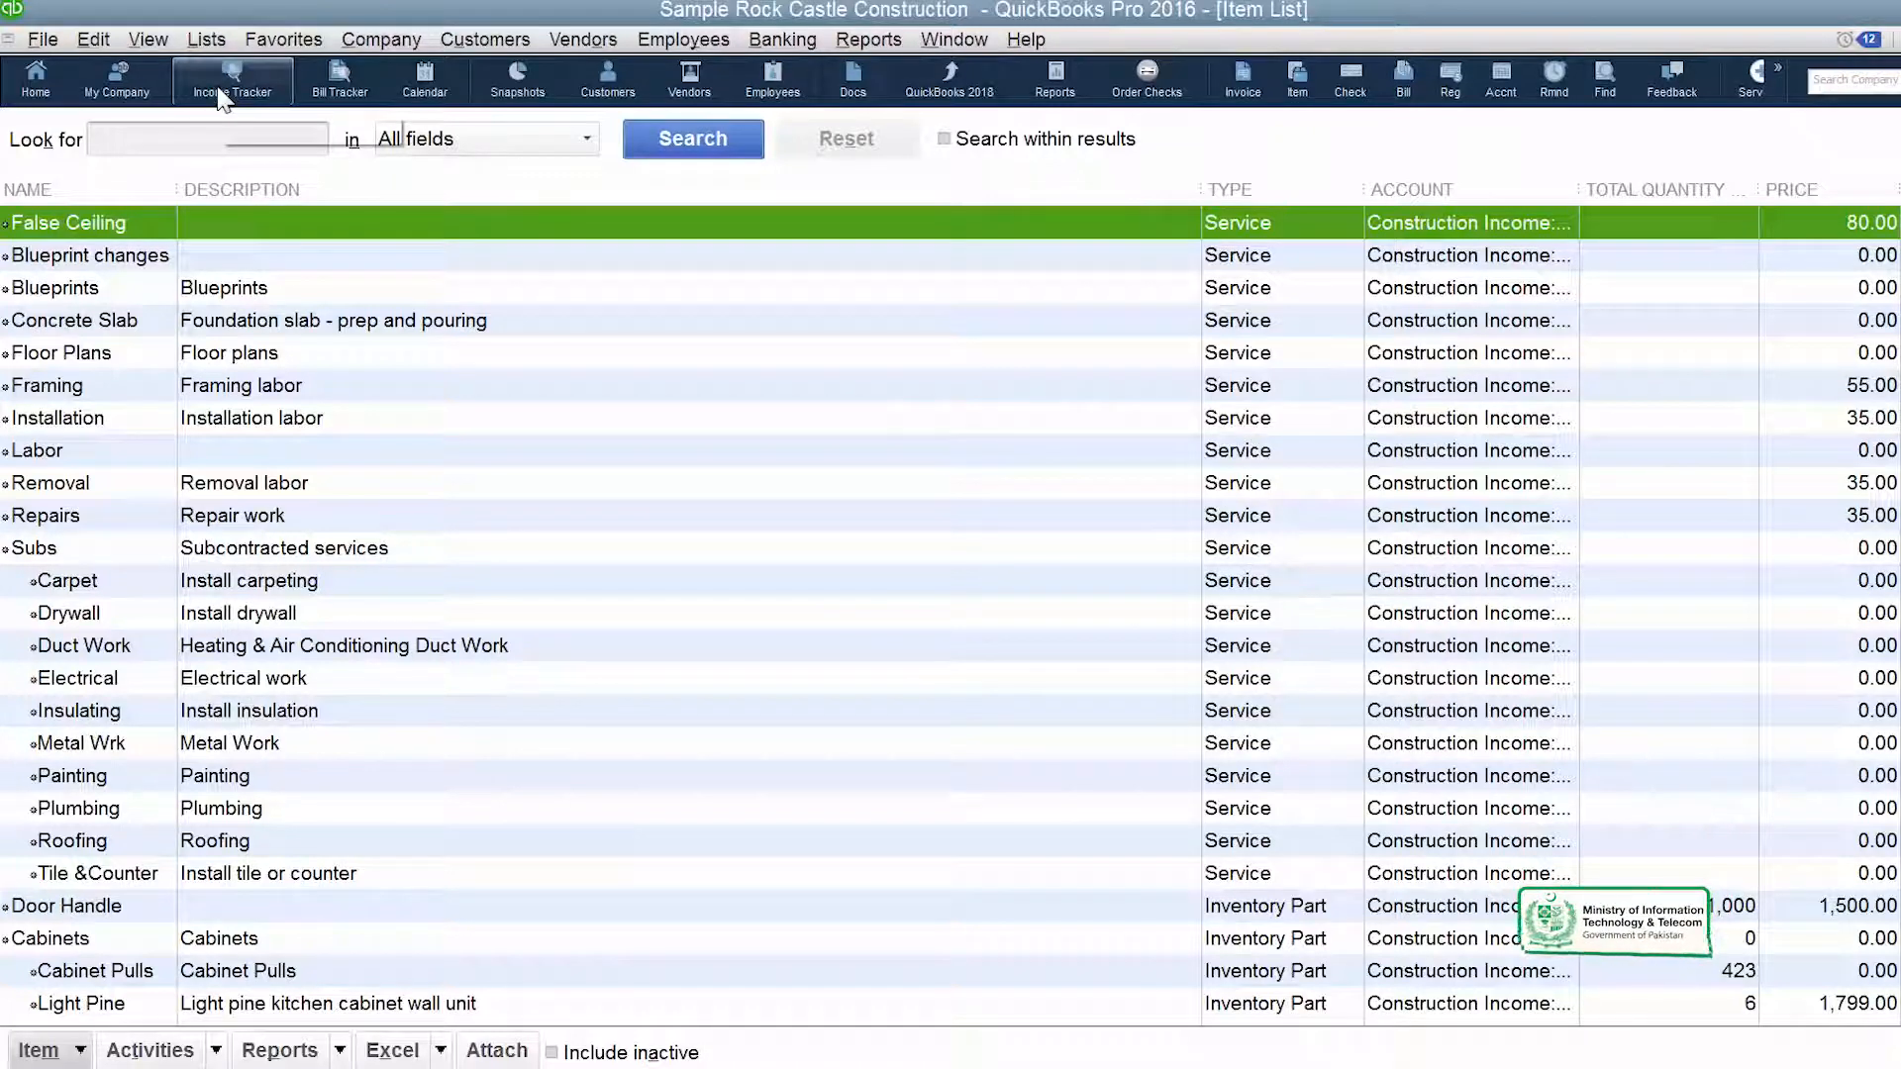
left_click(80, 1051)
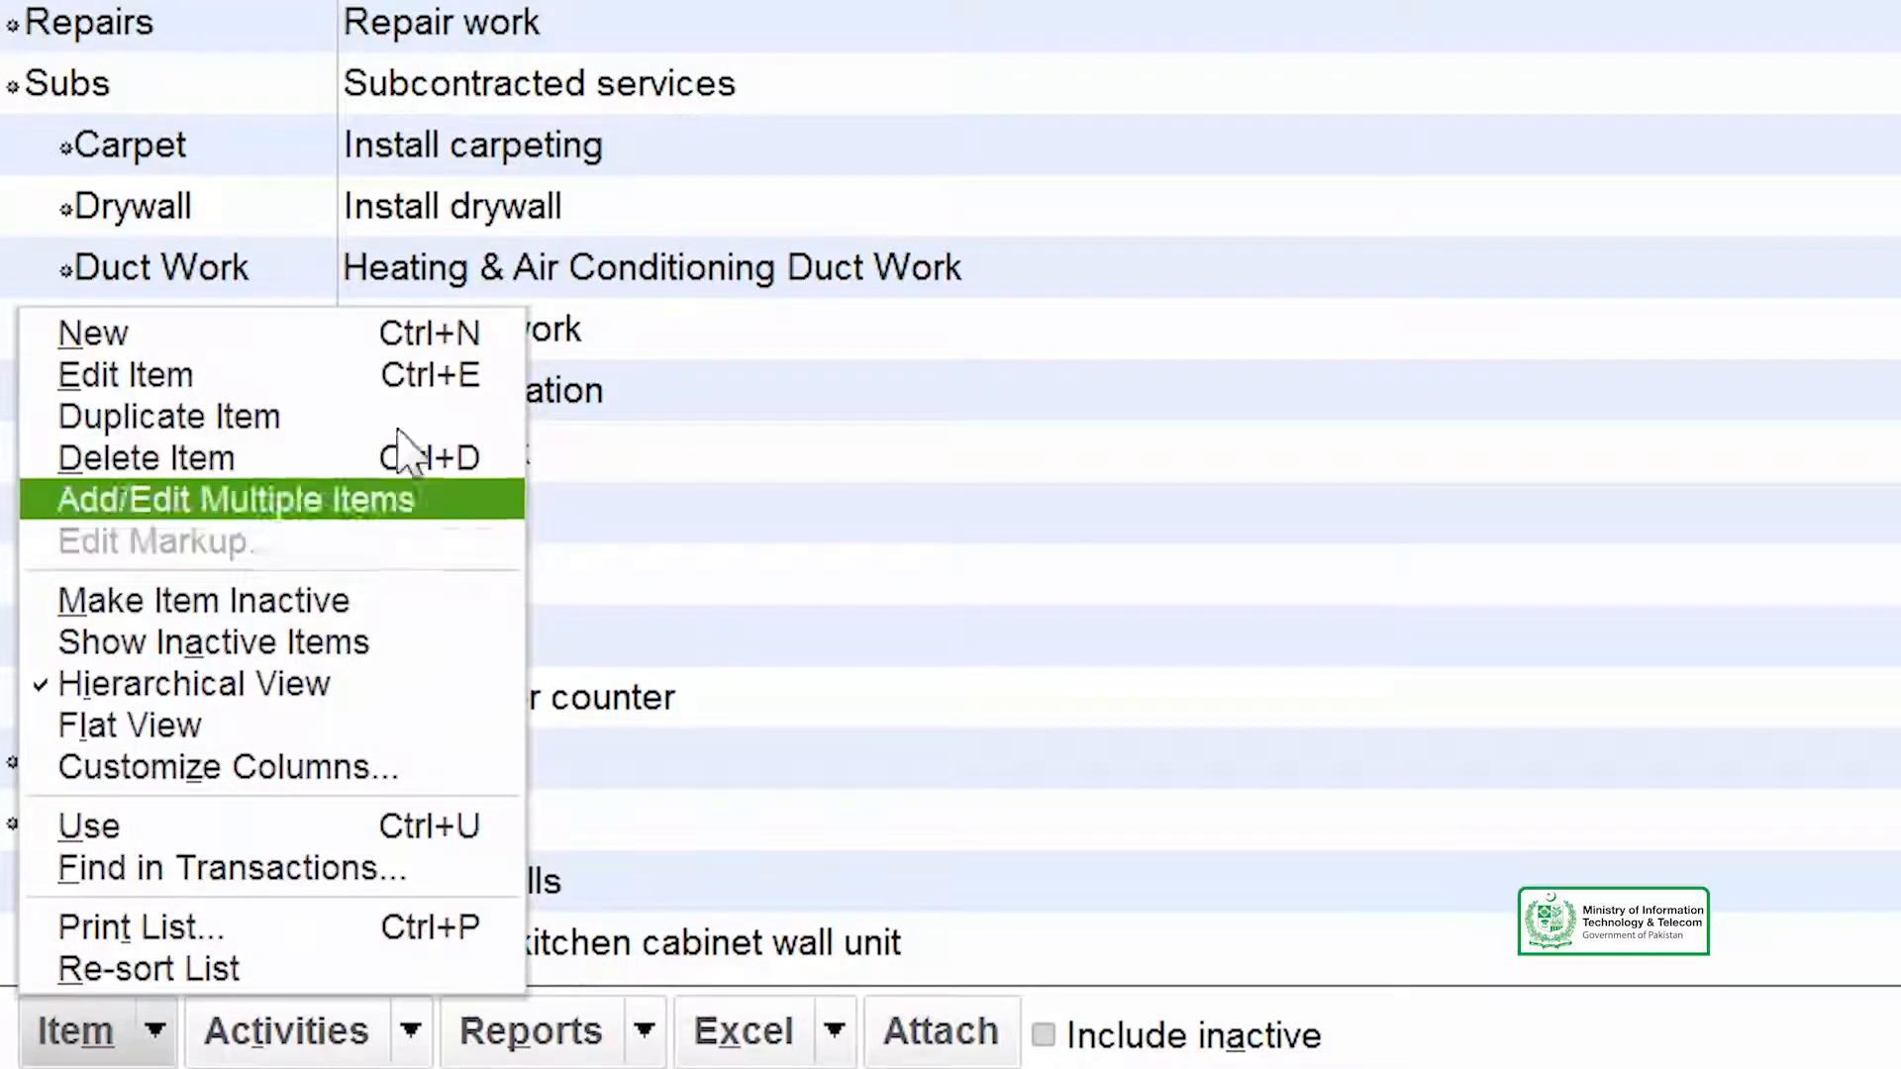
left_click(358, 344)
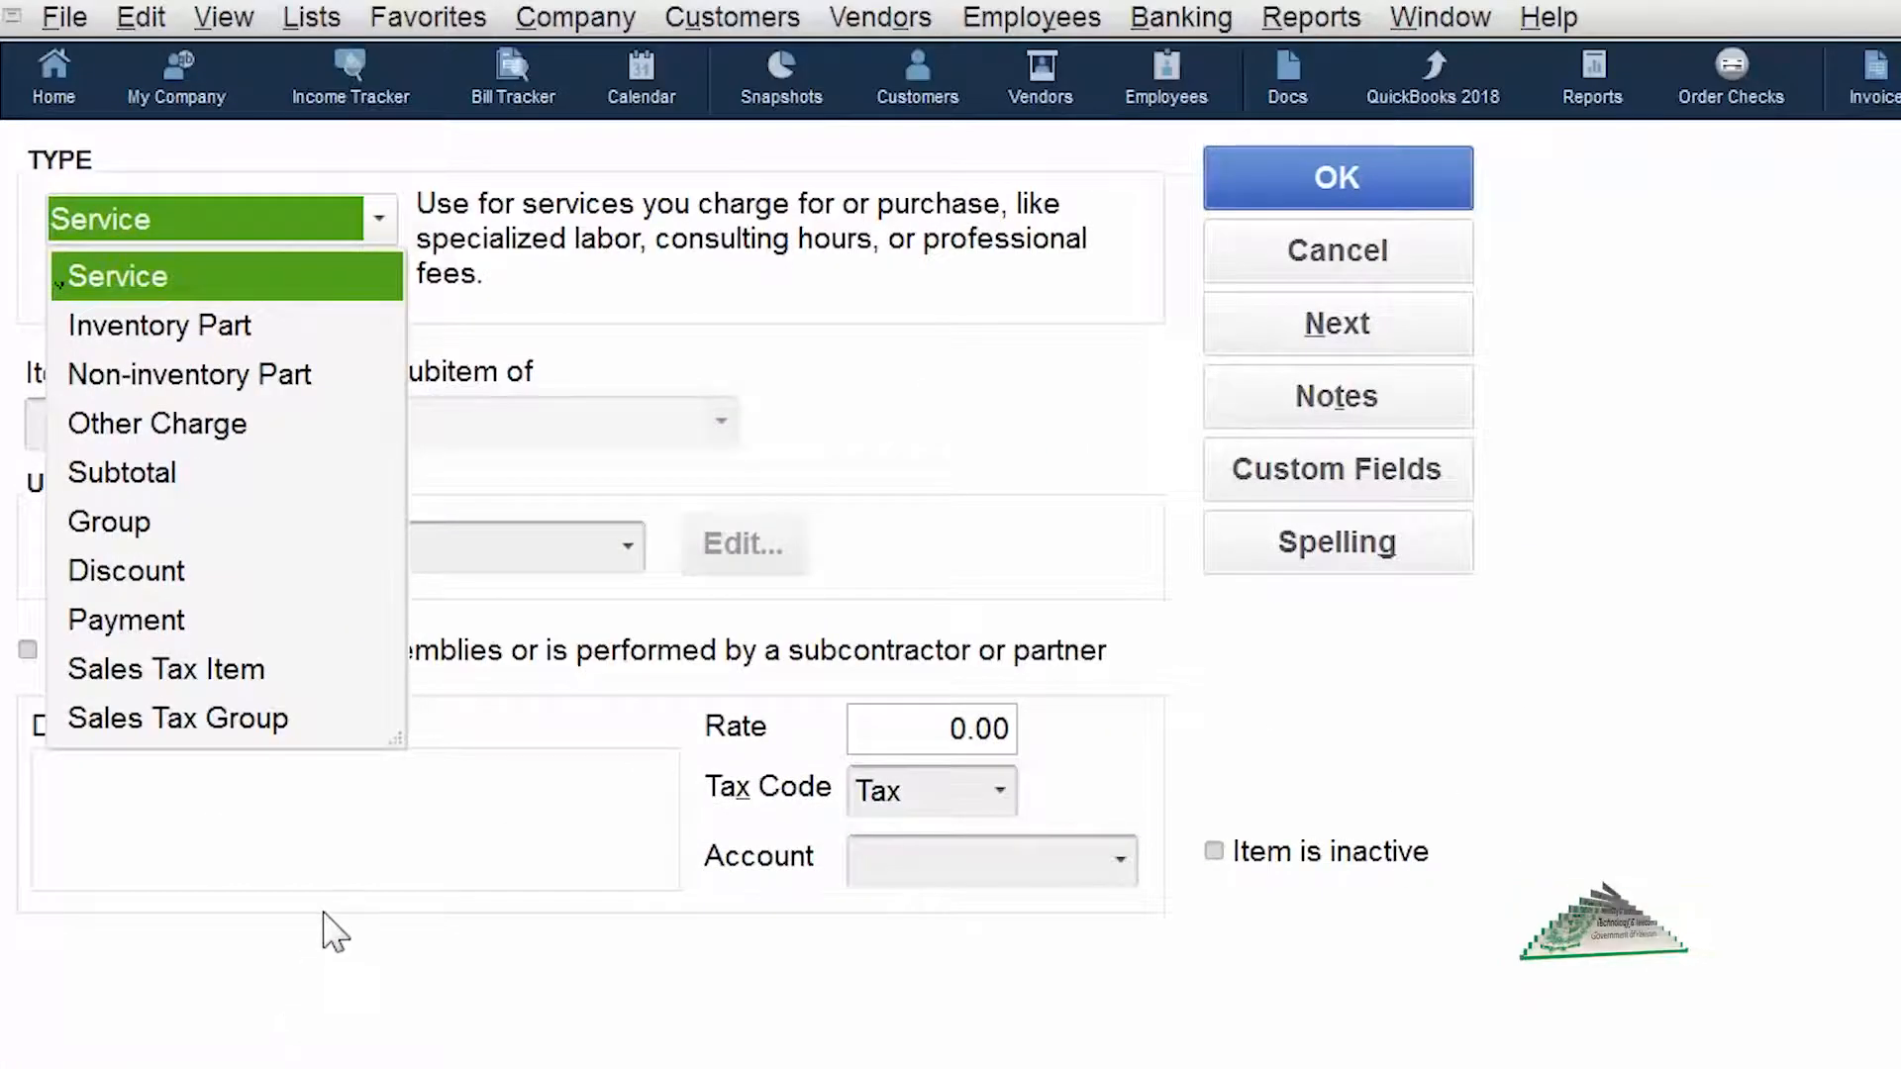
left_click(221, 438)
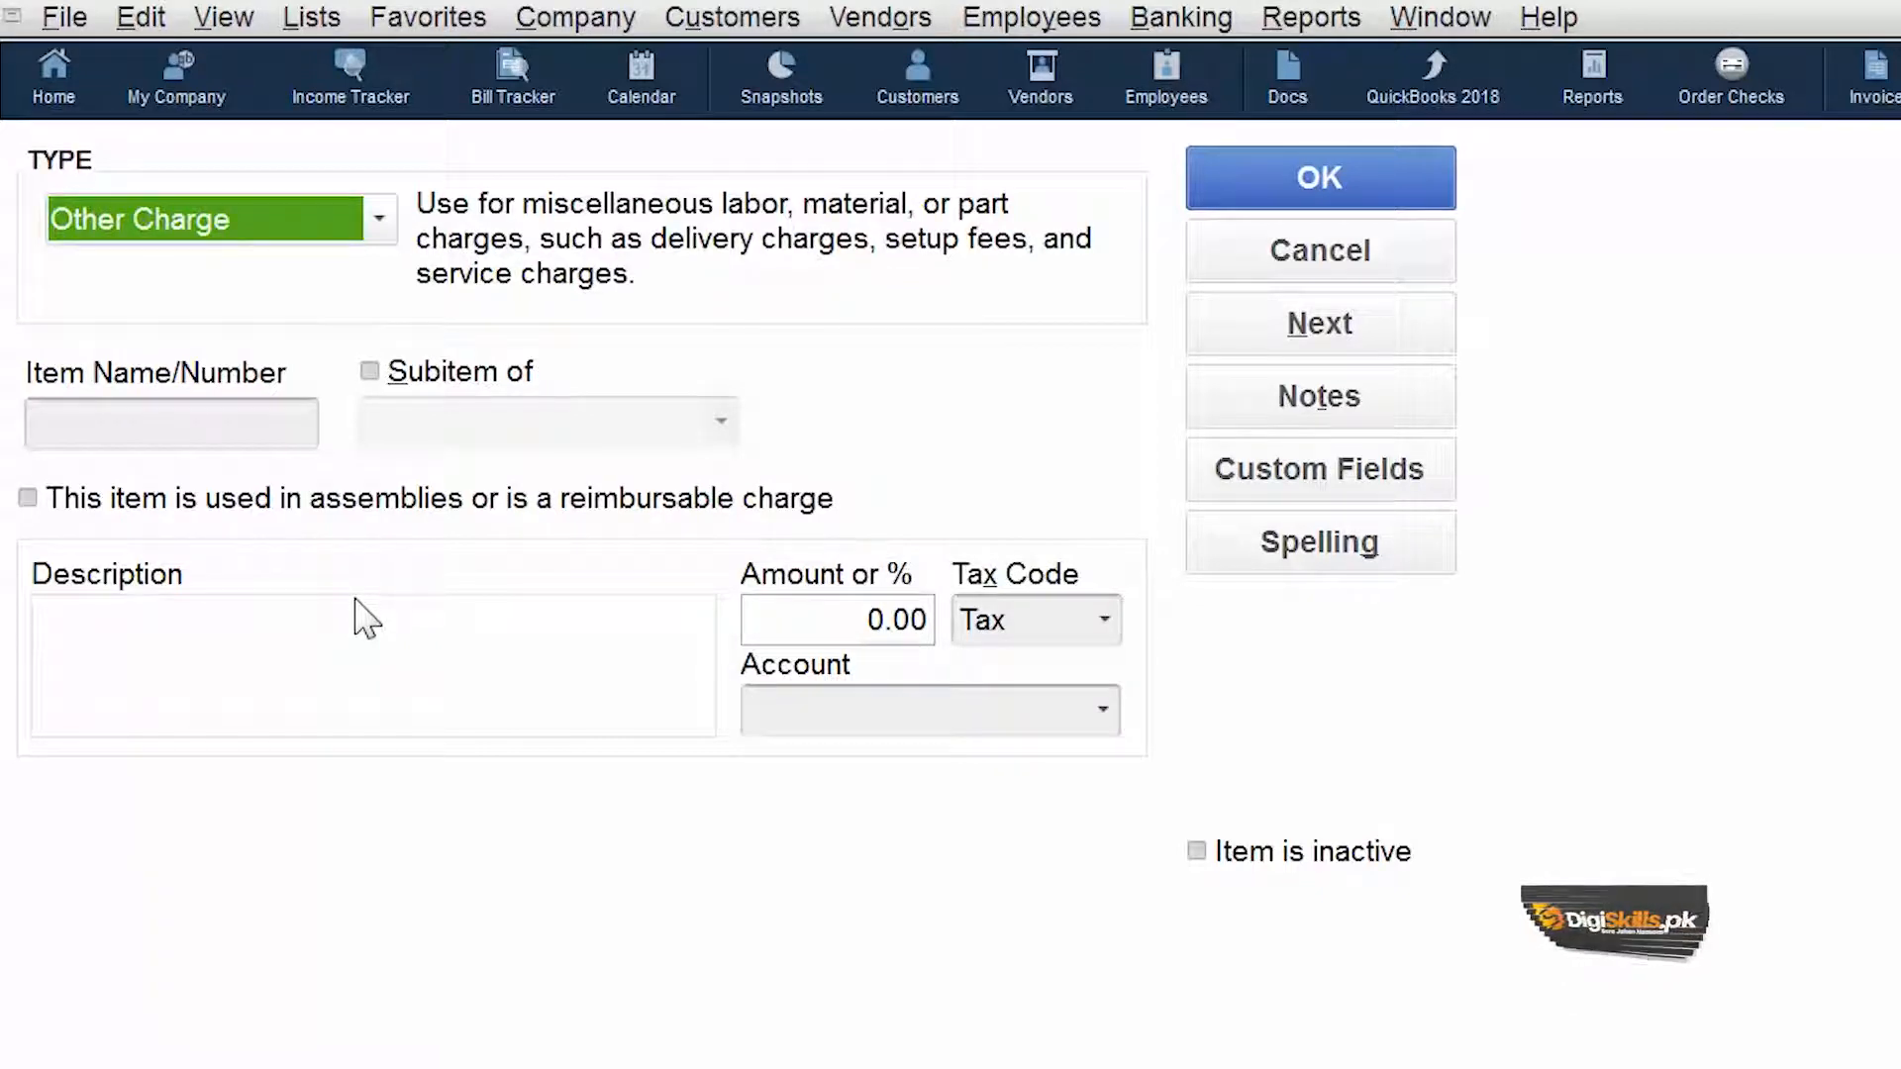
- Name the item Shipment and mark it as used in assemblies or a reimbursable charge
left_click(194, 430)
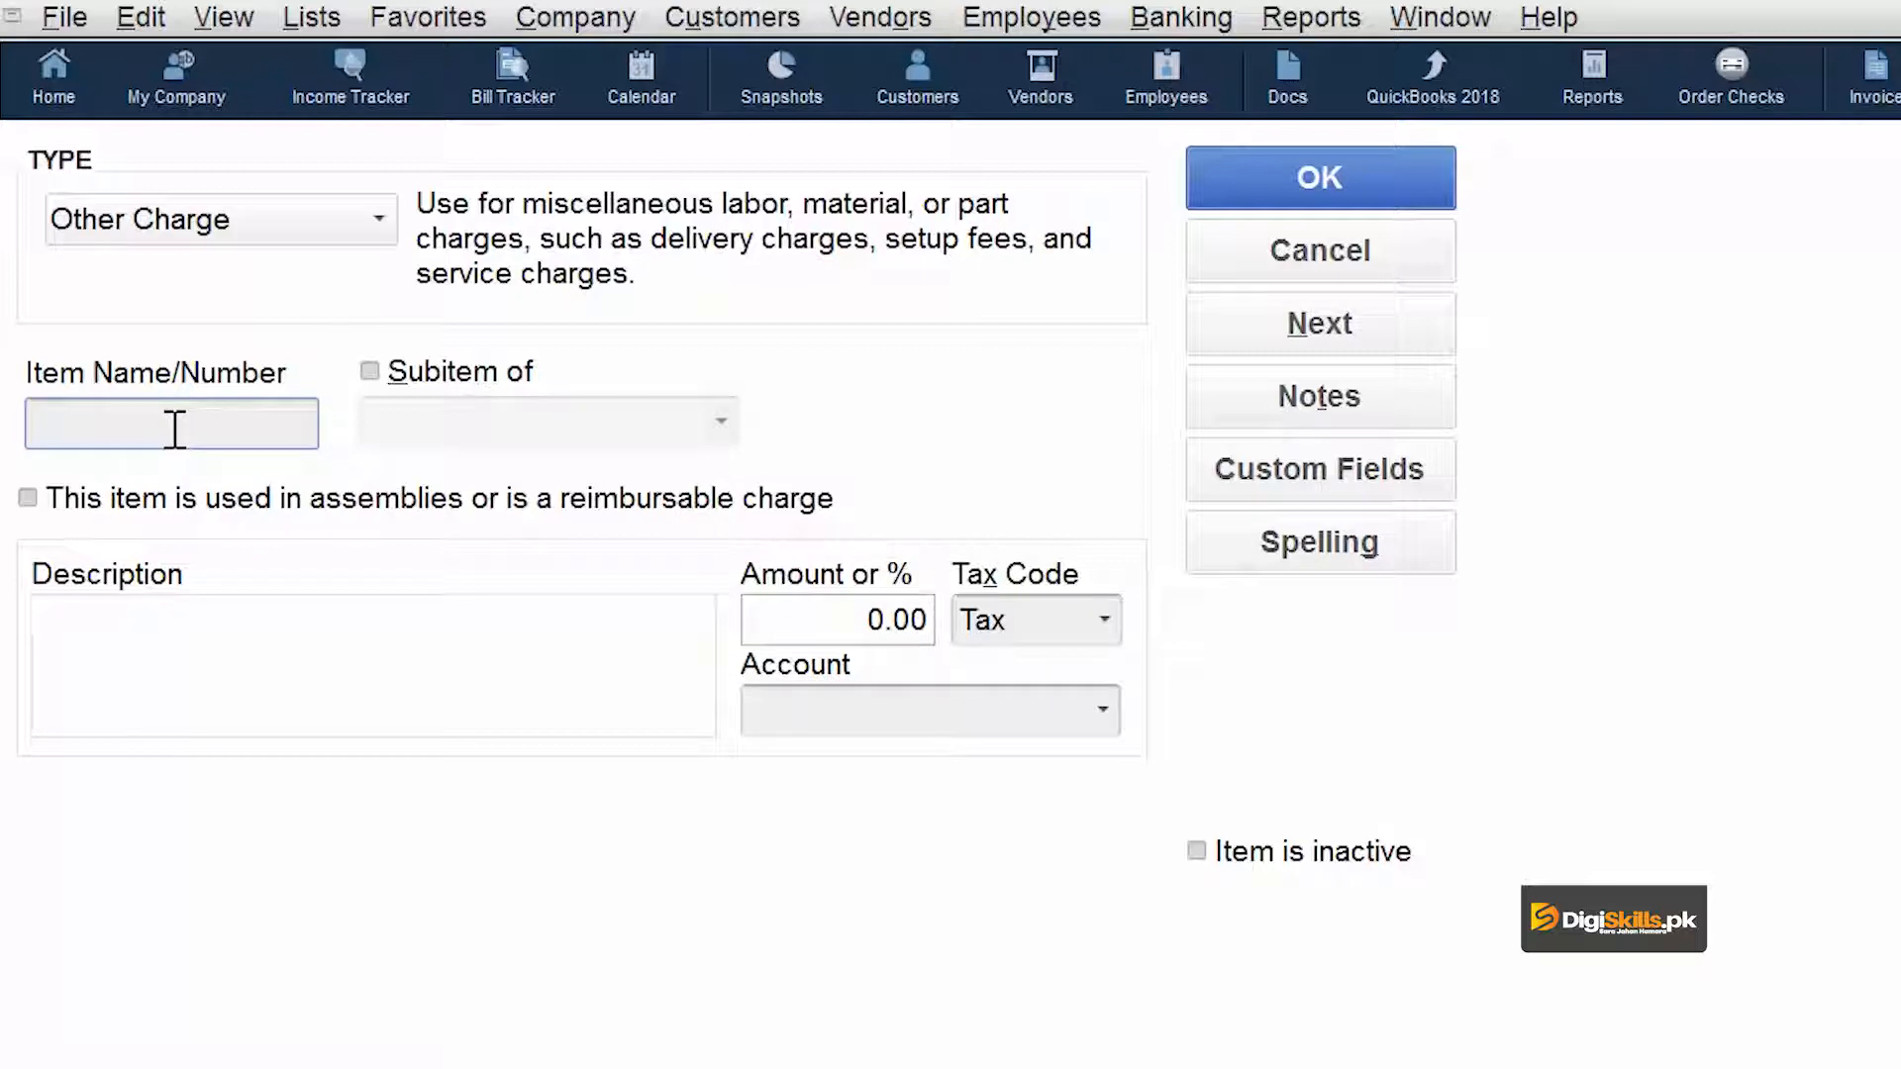
type("Shipm")
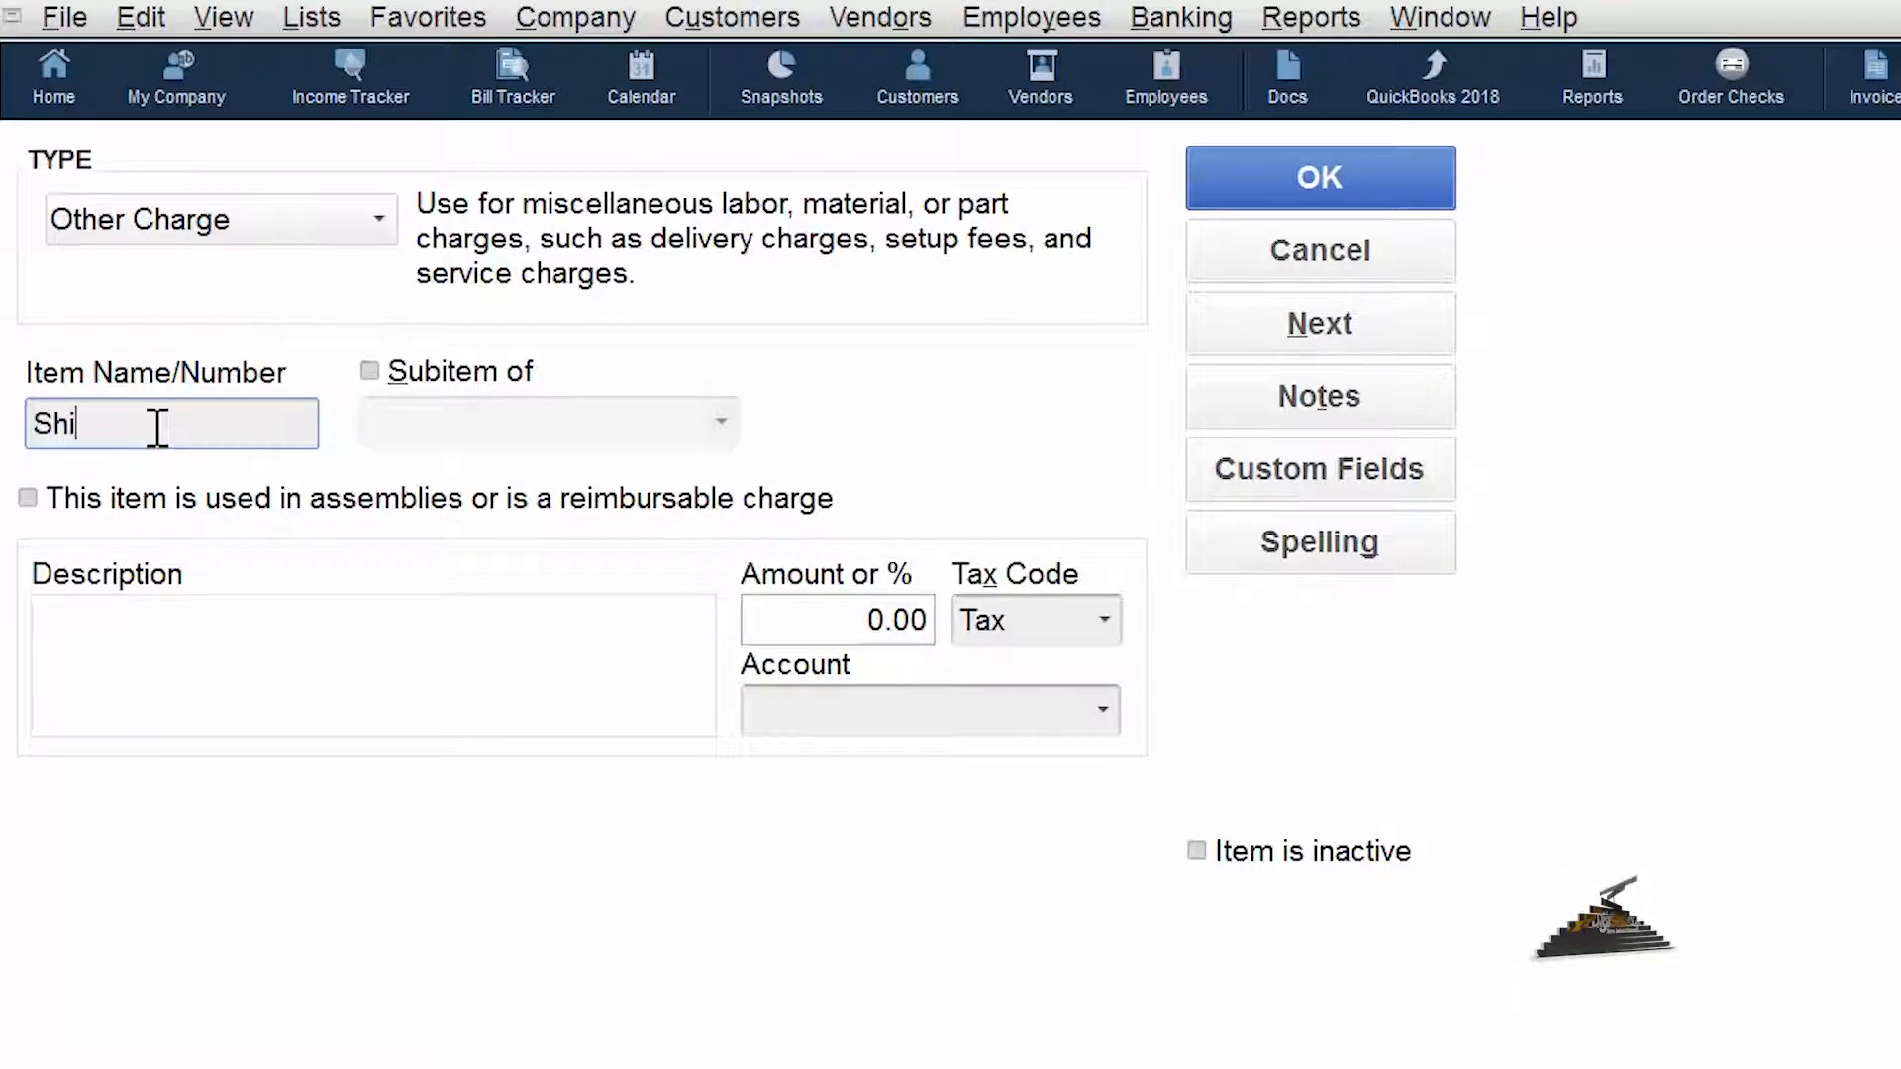
type("ent")
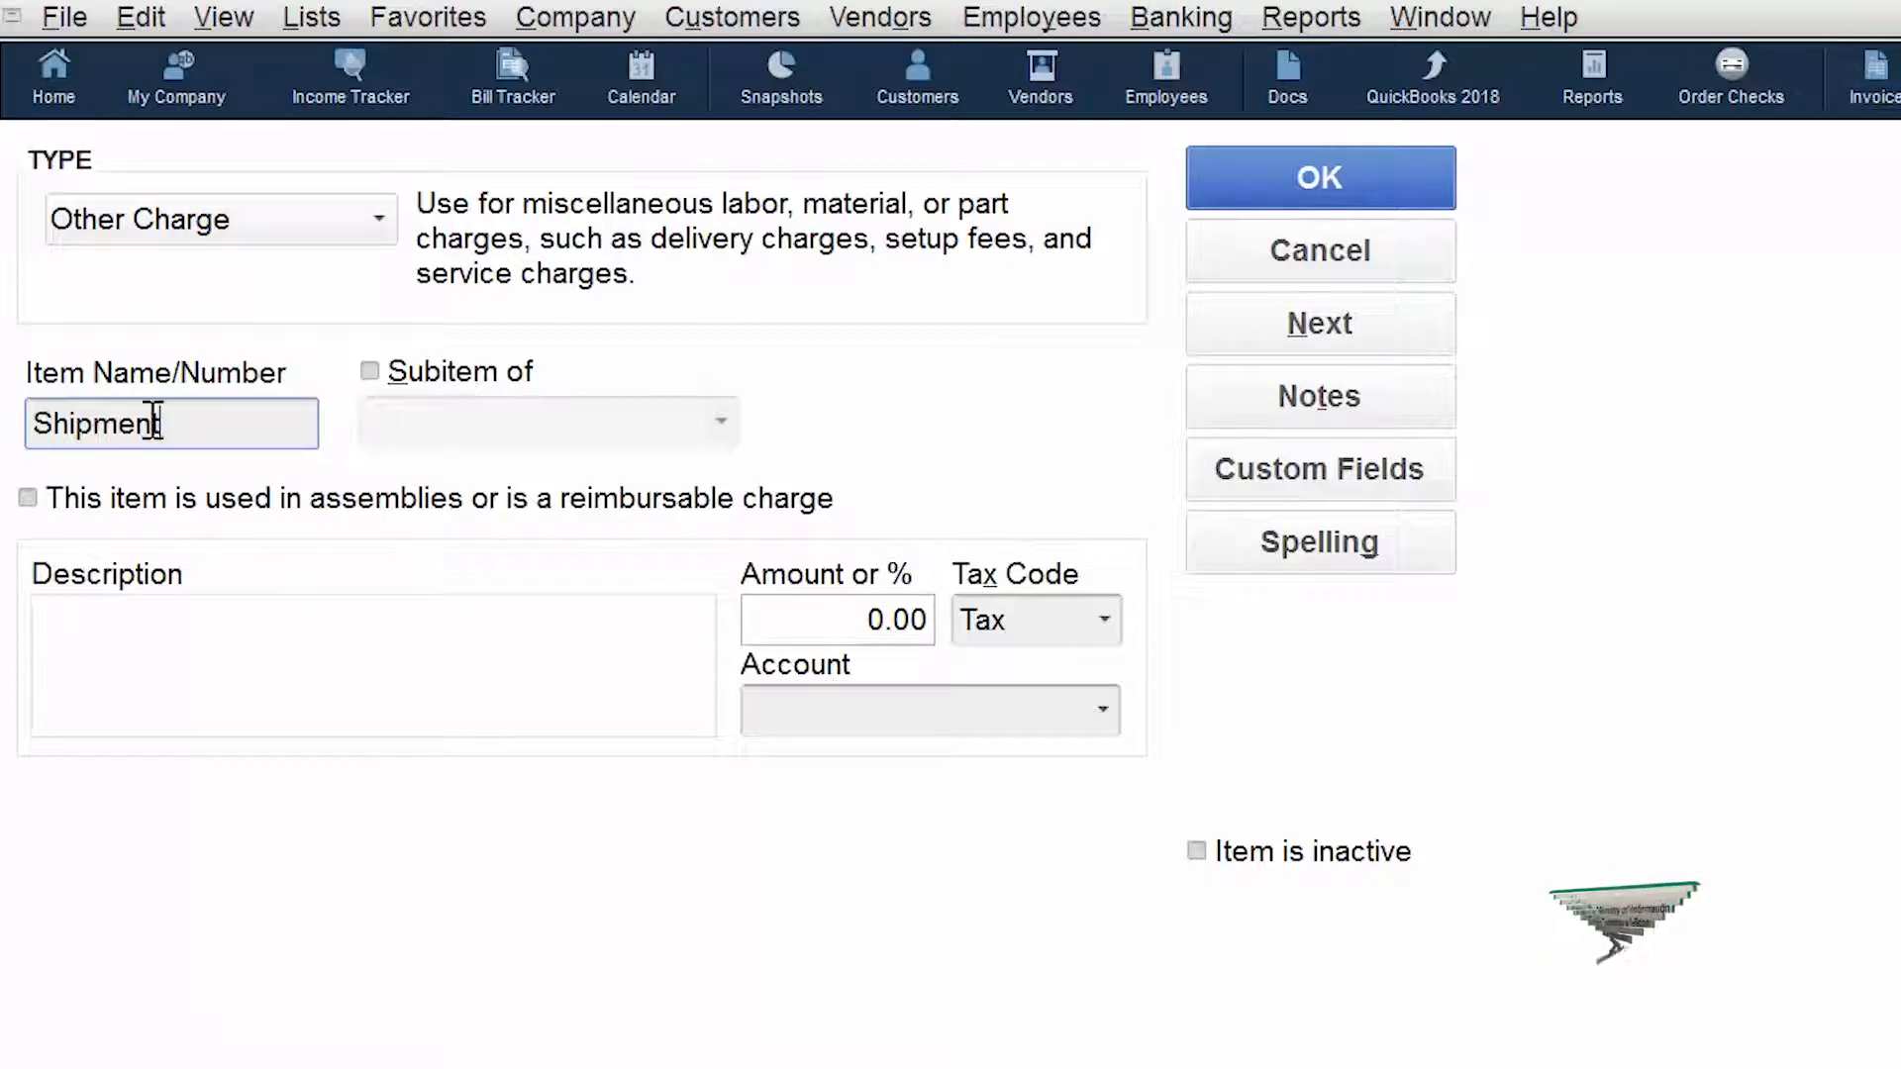
left_click(27, 498)
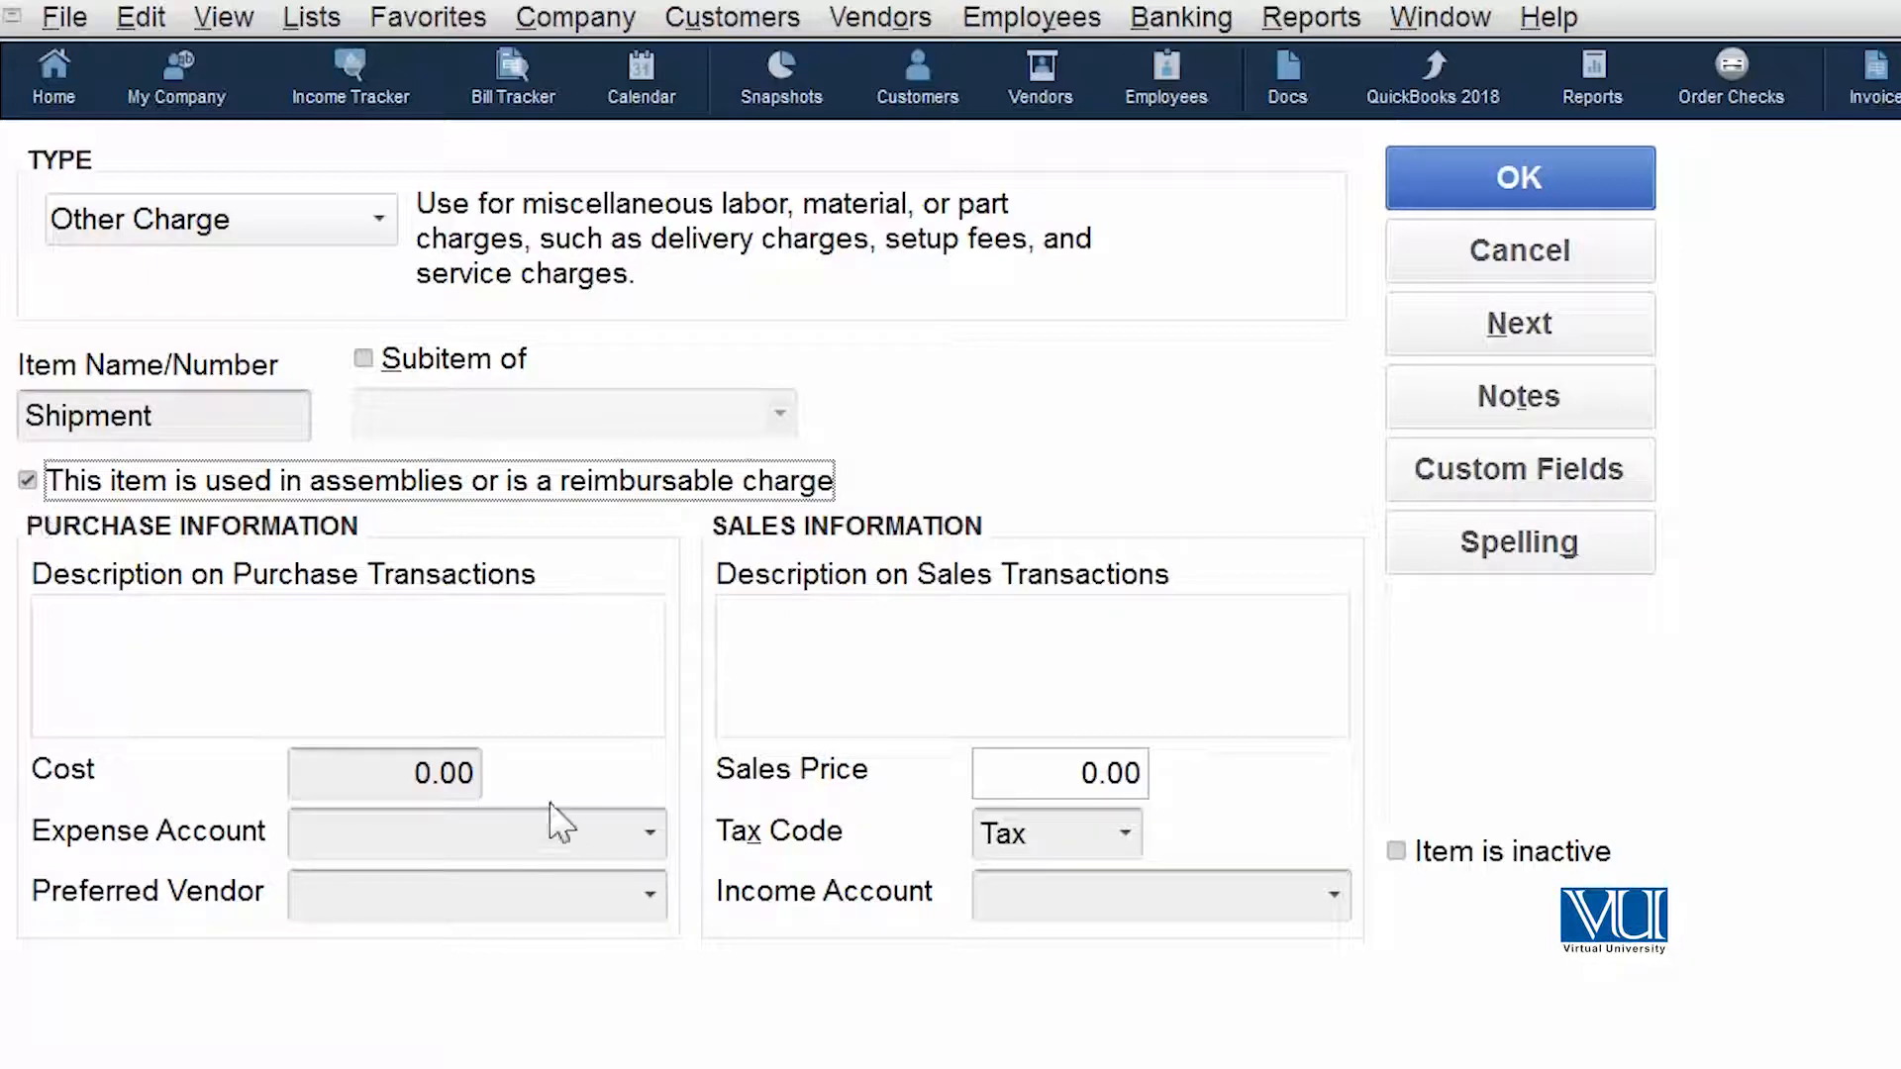
- Set the Shipment item's cost to 300.00 and its sales price to 350.00
left_click(416, 773)
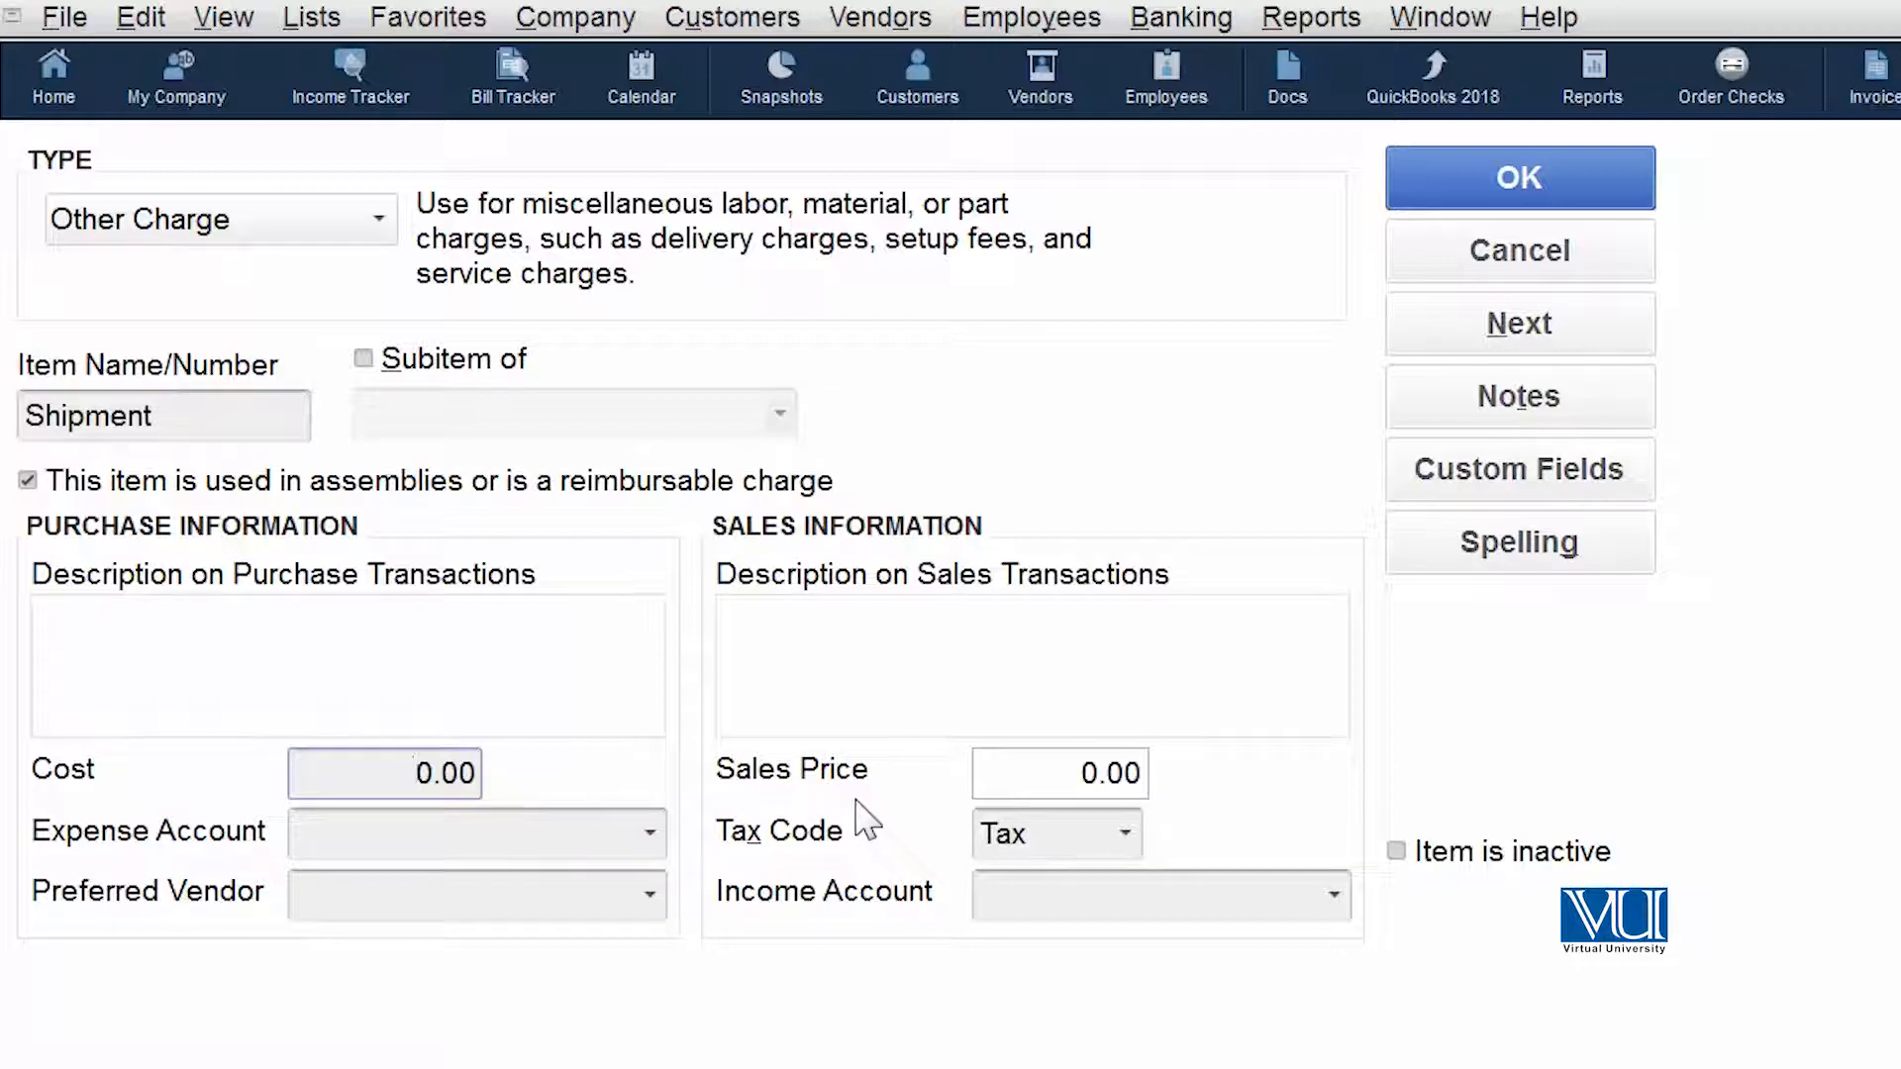
type("0")
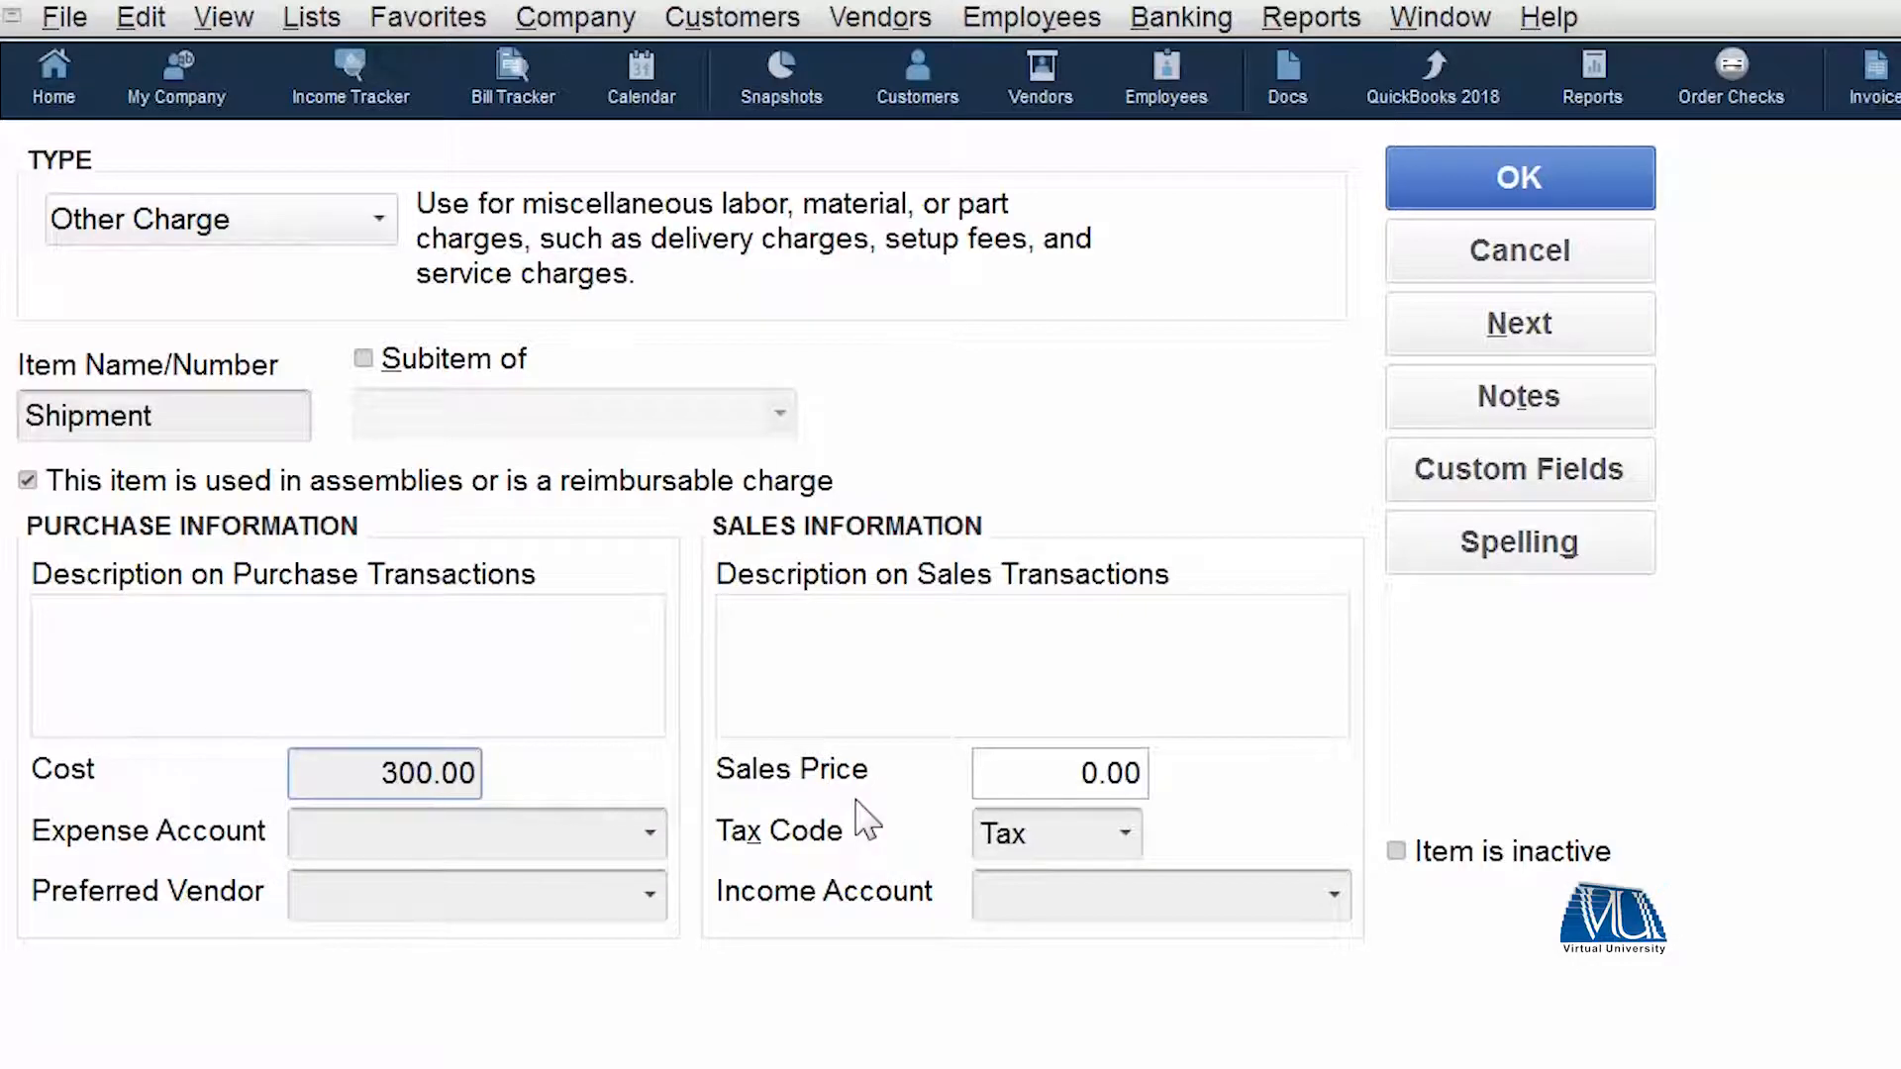
left_click(1059, 762)
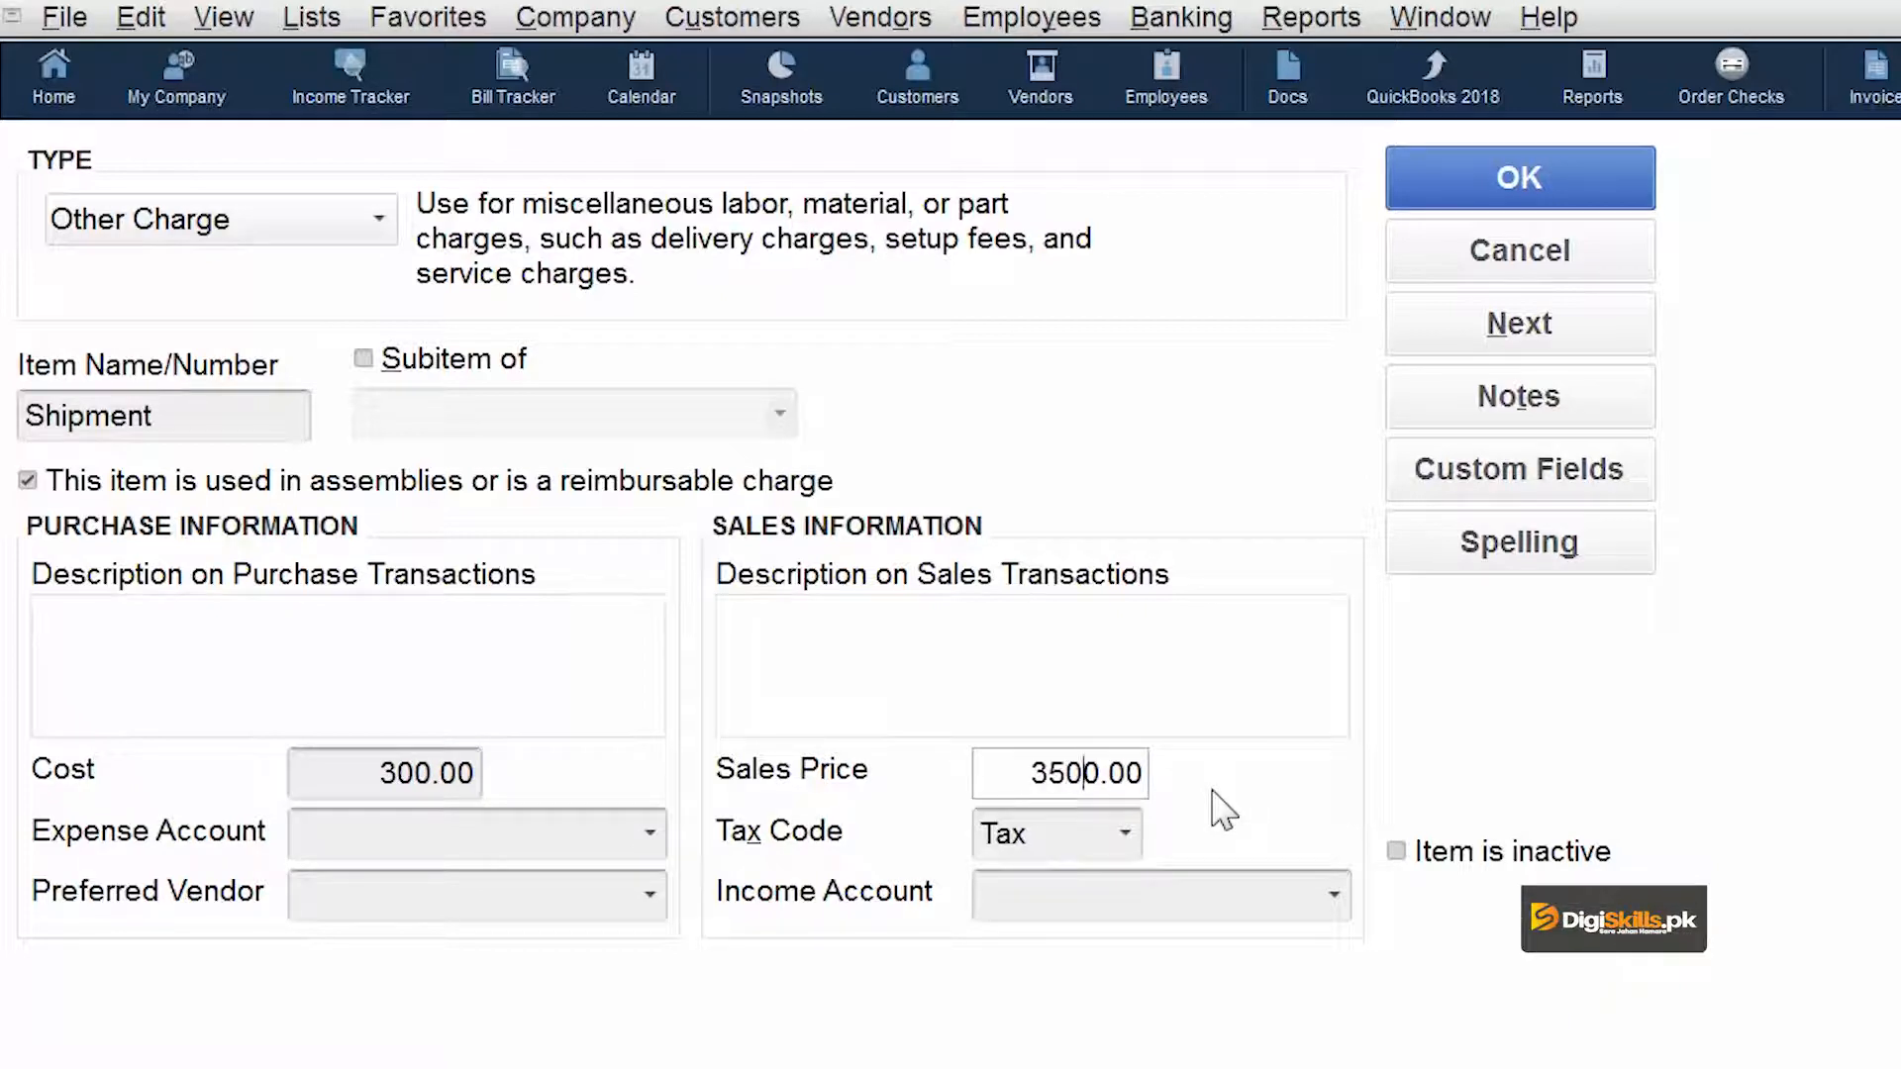
key("BackSpace")
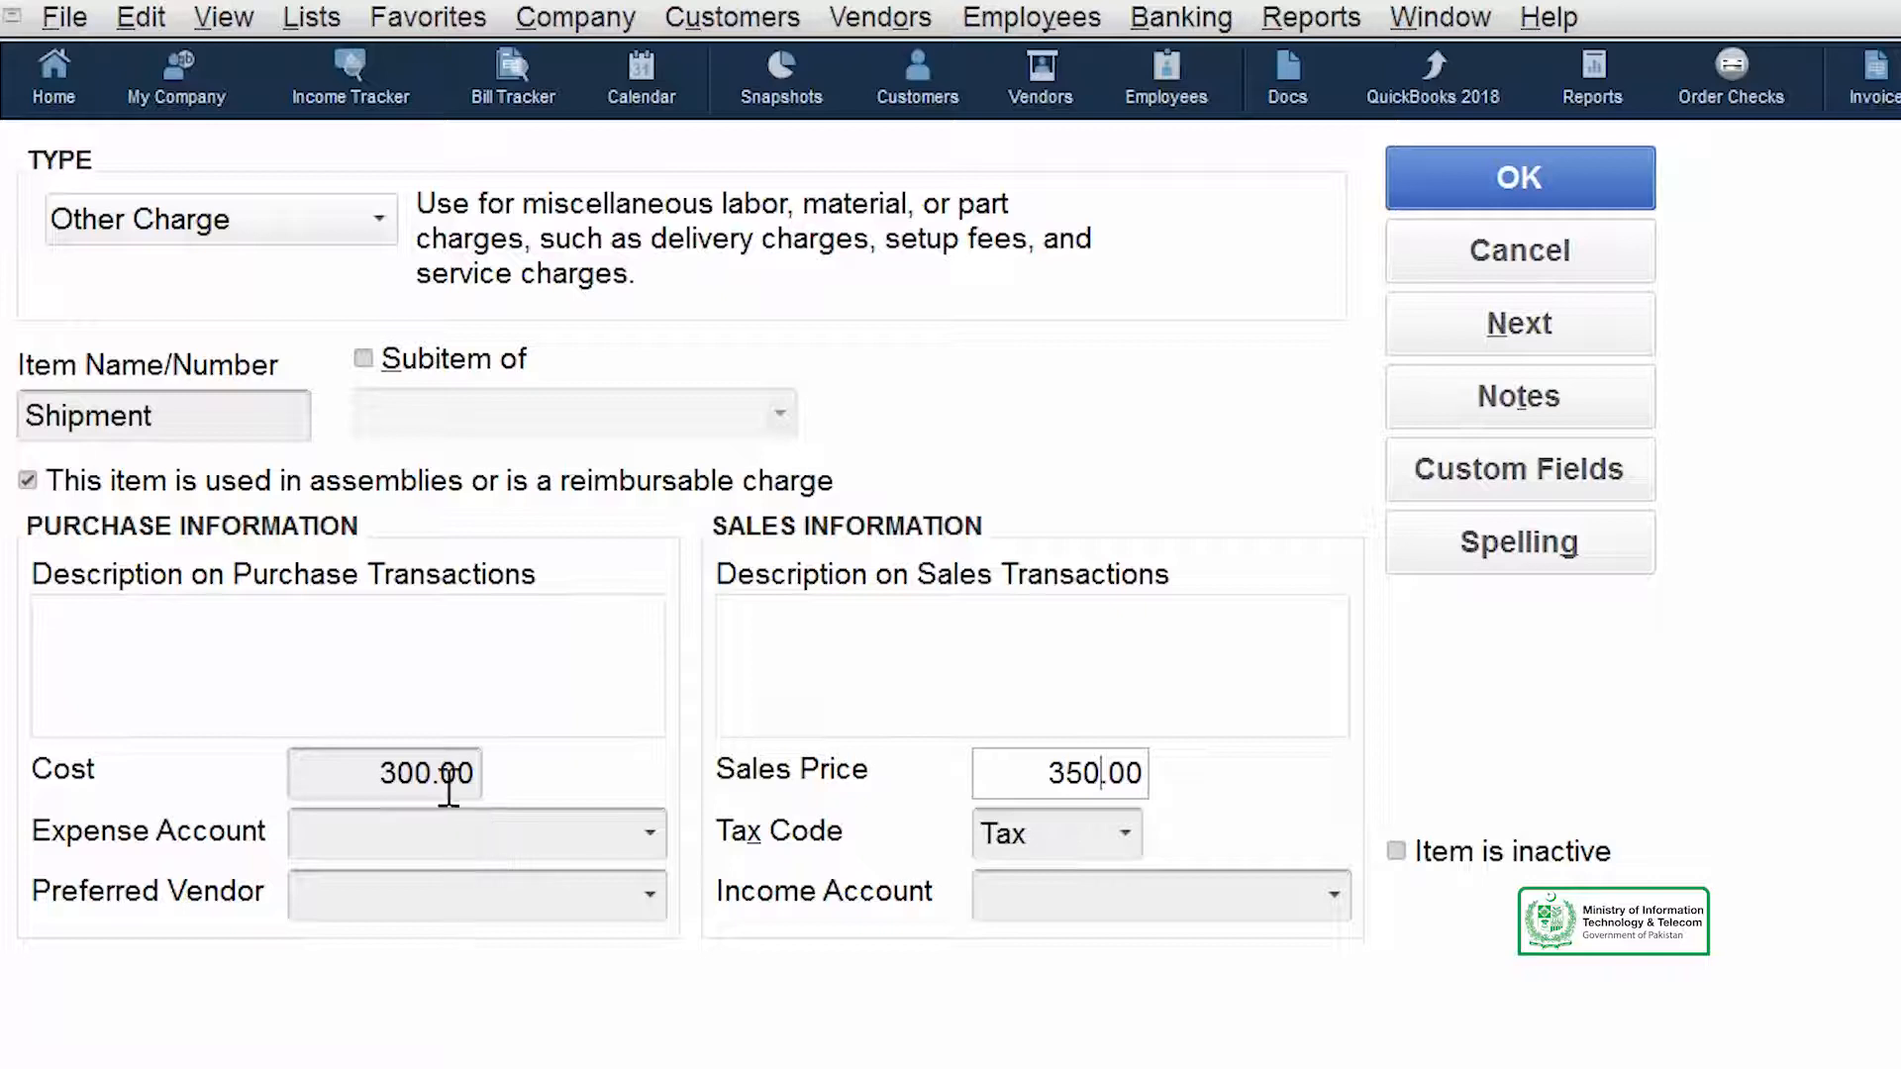
- Assign Postage as the Shipment item's expense account
left_click(653, 834)
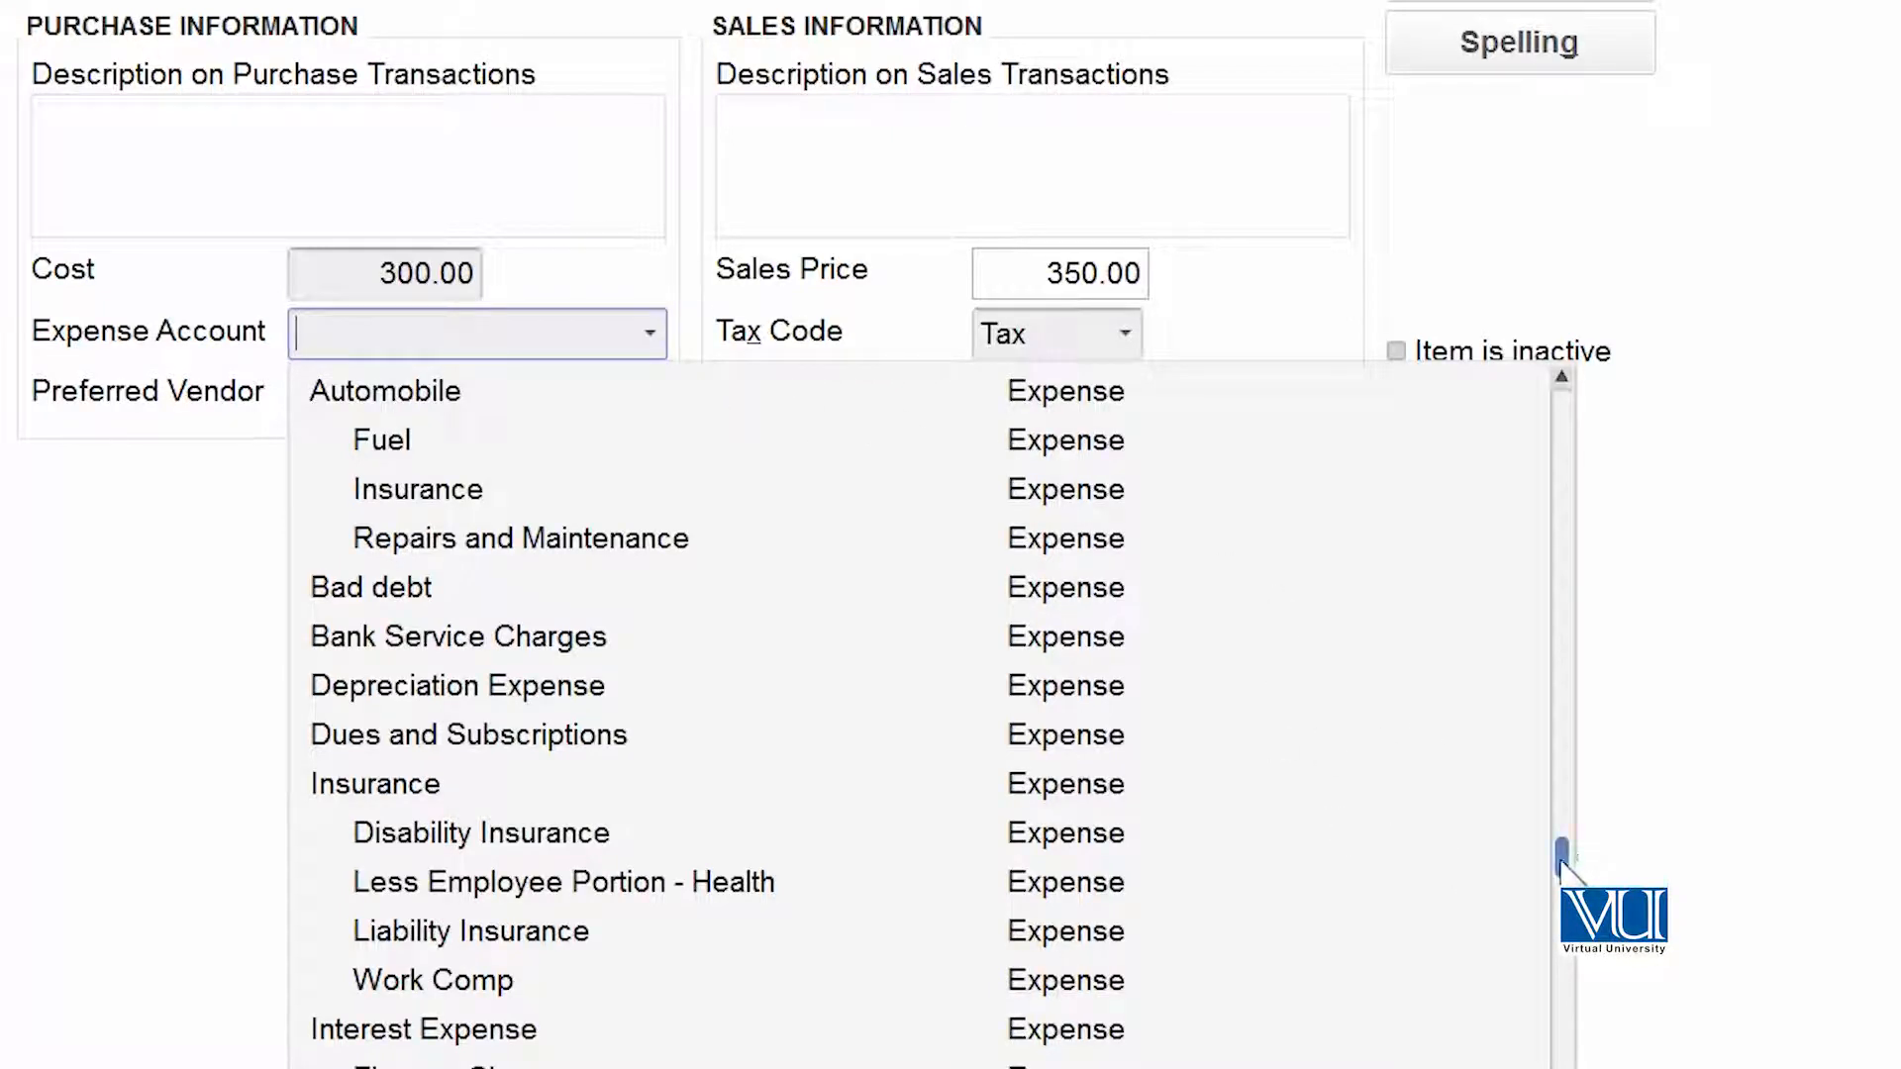
scroll(931, 713, "down", 1)
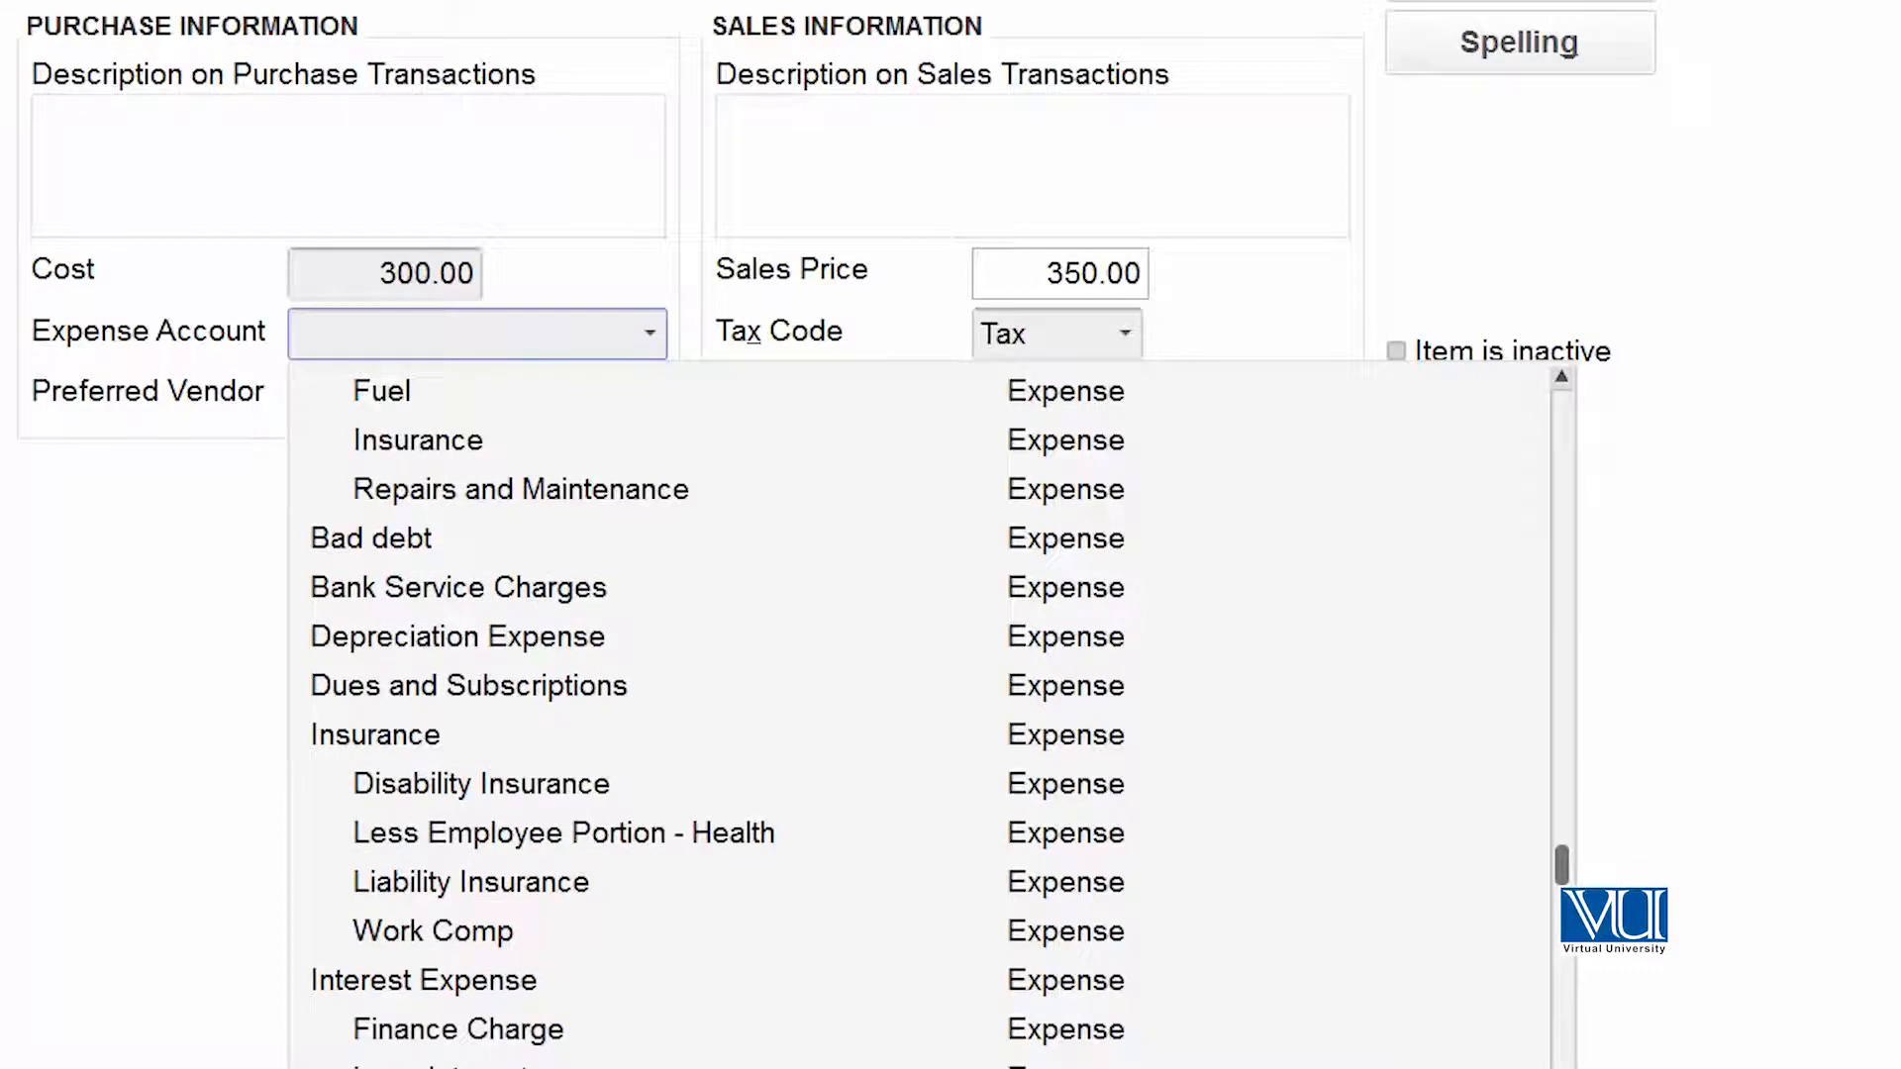
scroll(931, 712, "down", 1)
scroll(931, 713, "down", 1)
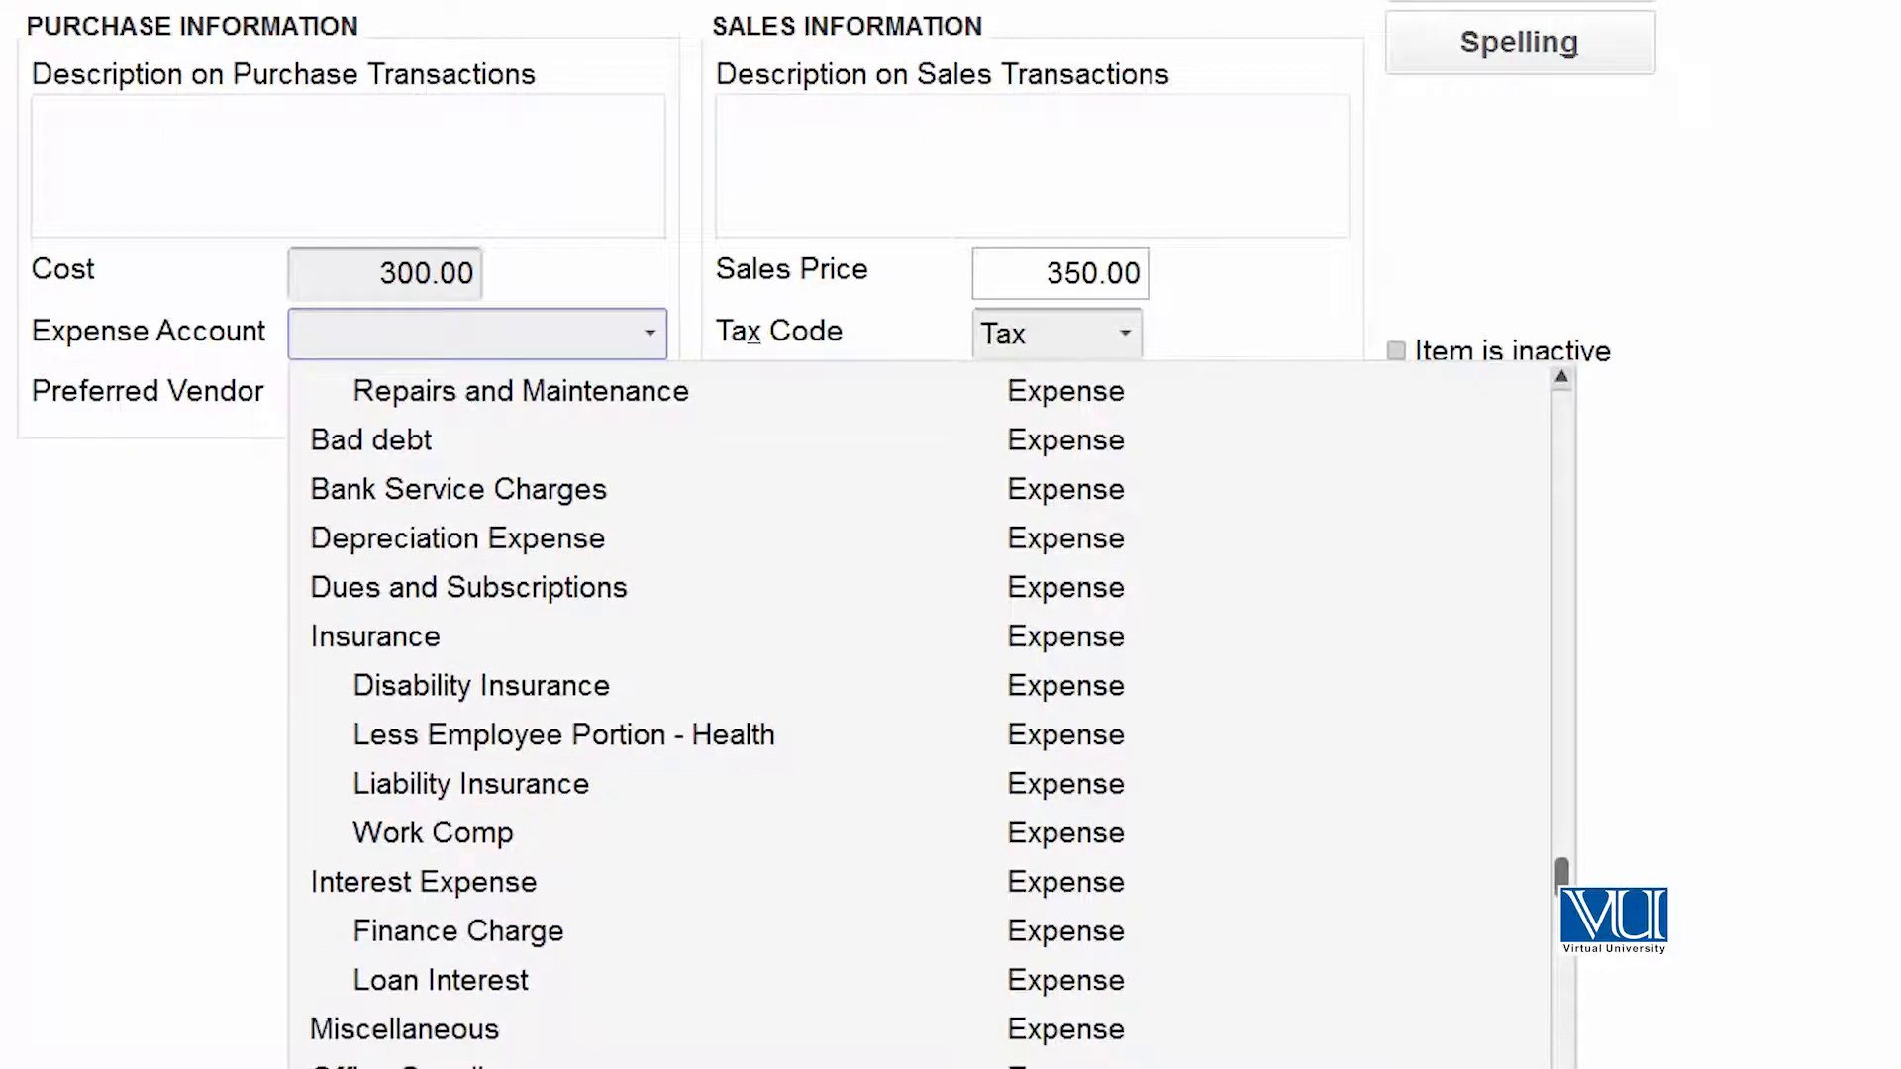
scroll(930, 712, "down", 6)
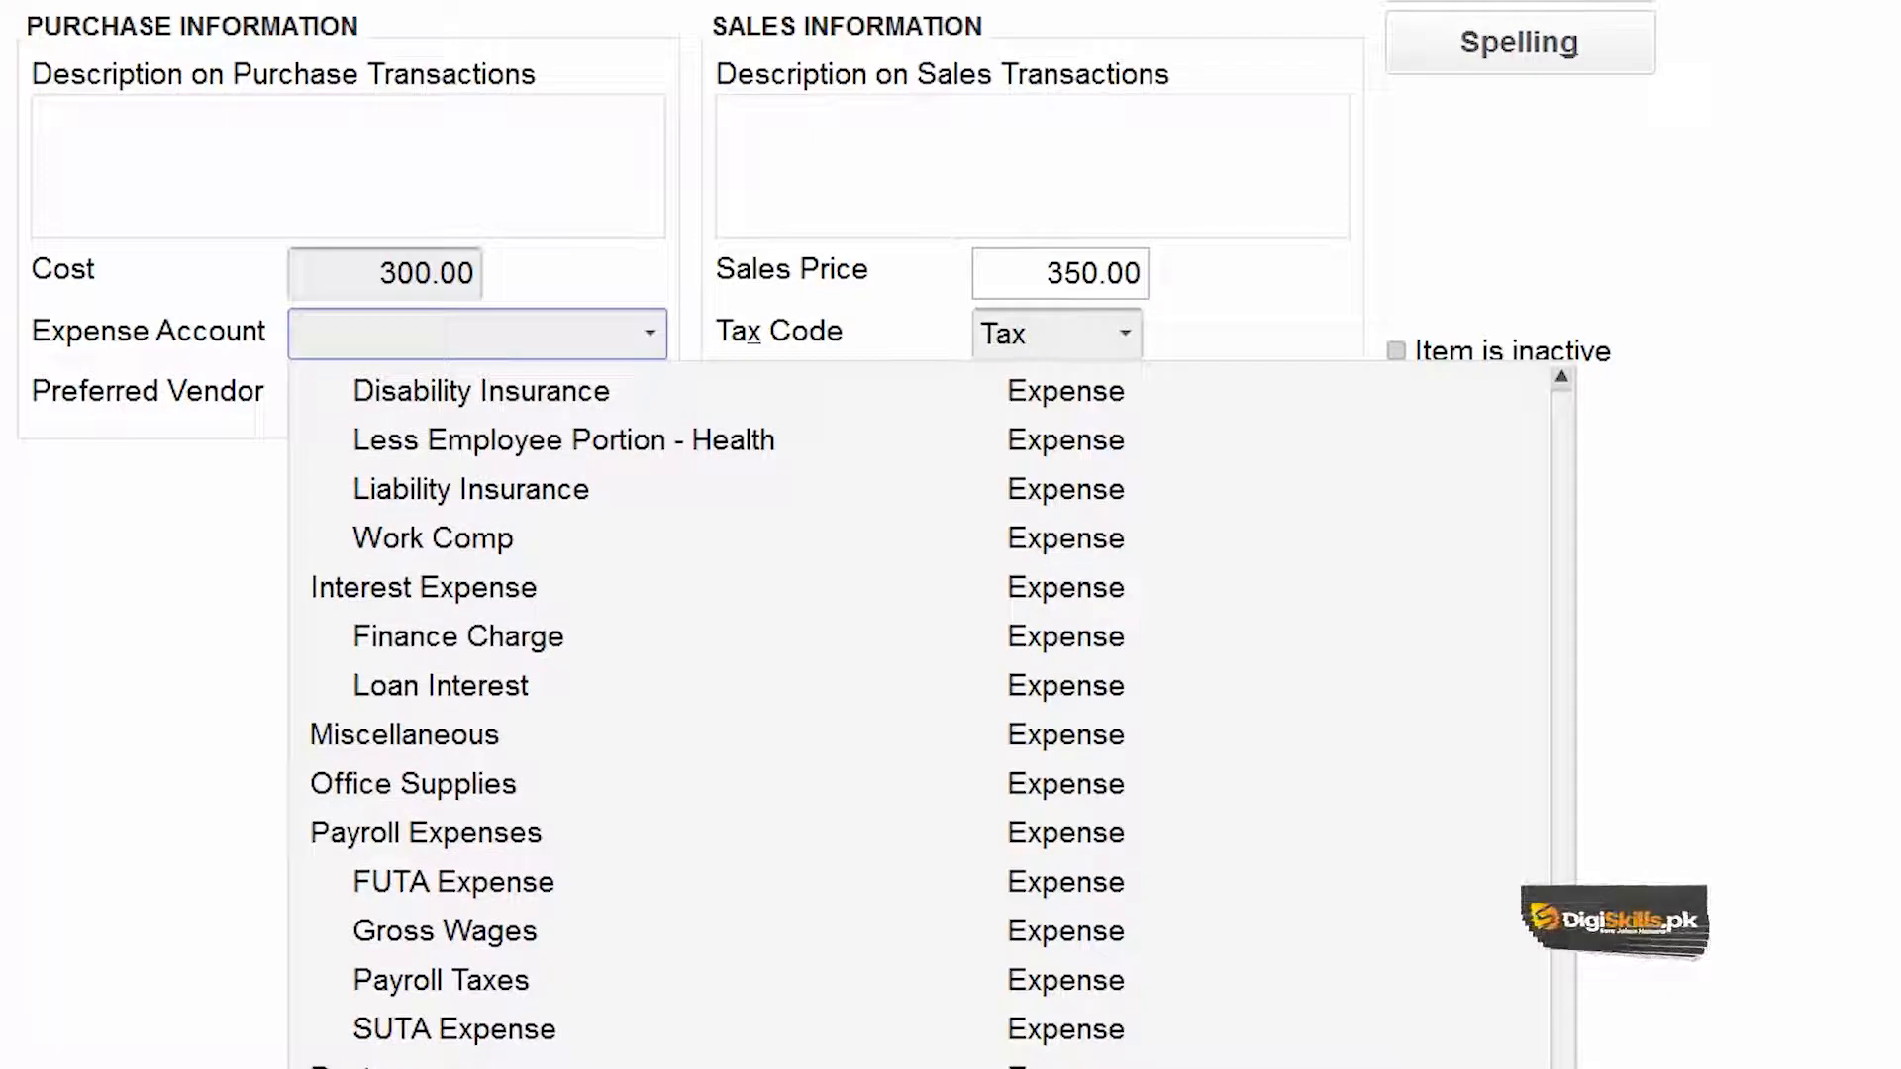
scroll(931, 713, "down", 2)
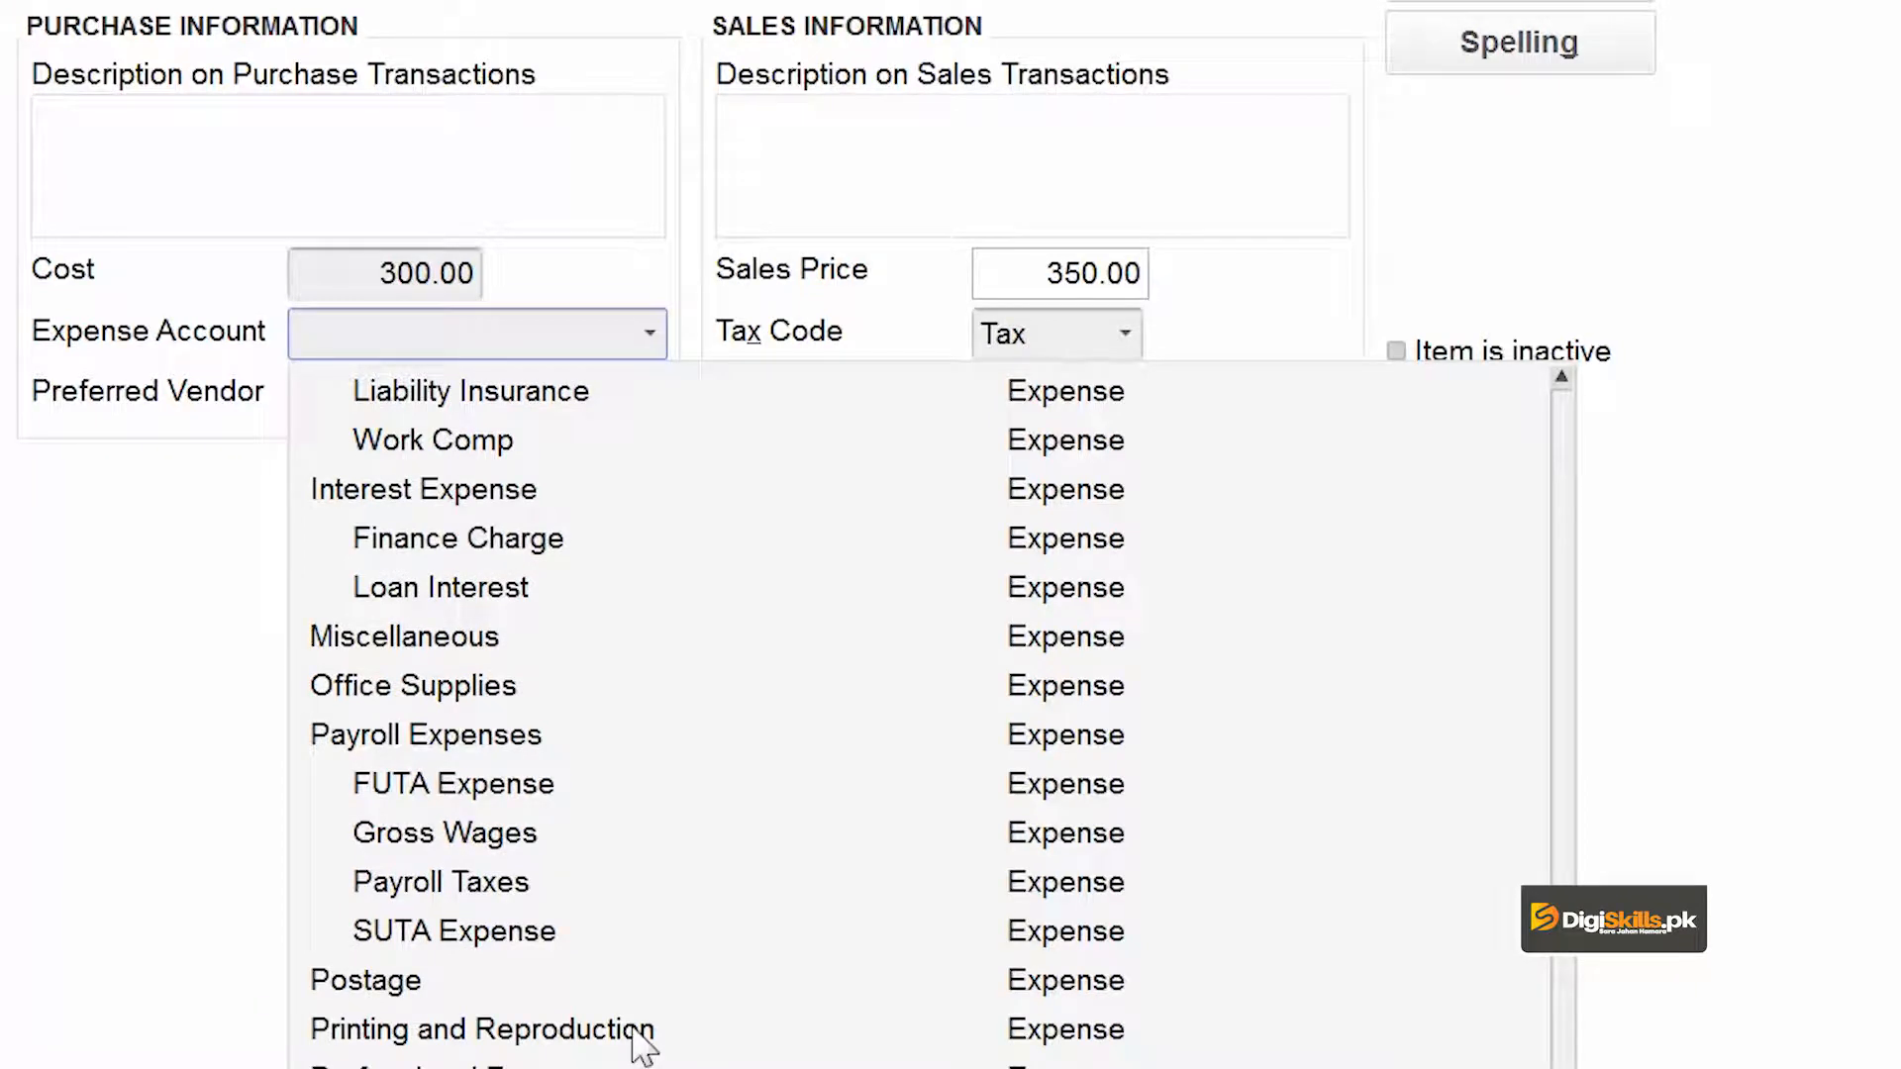
left_click(634, 1030)
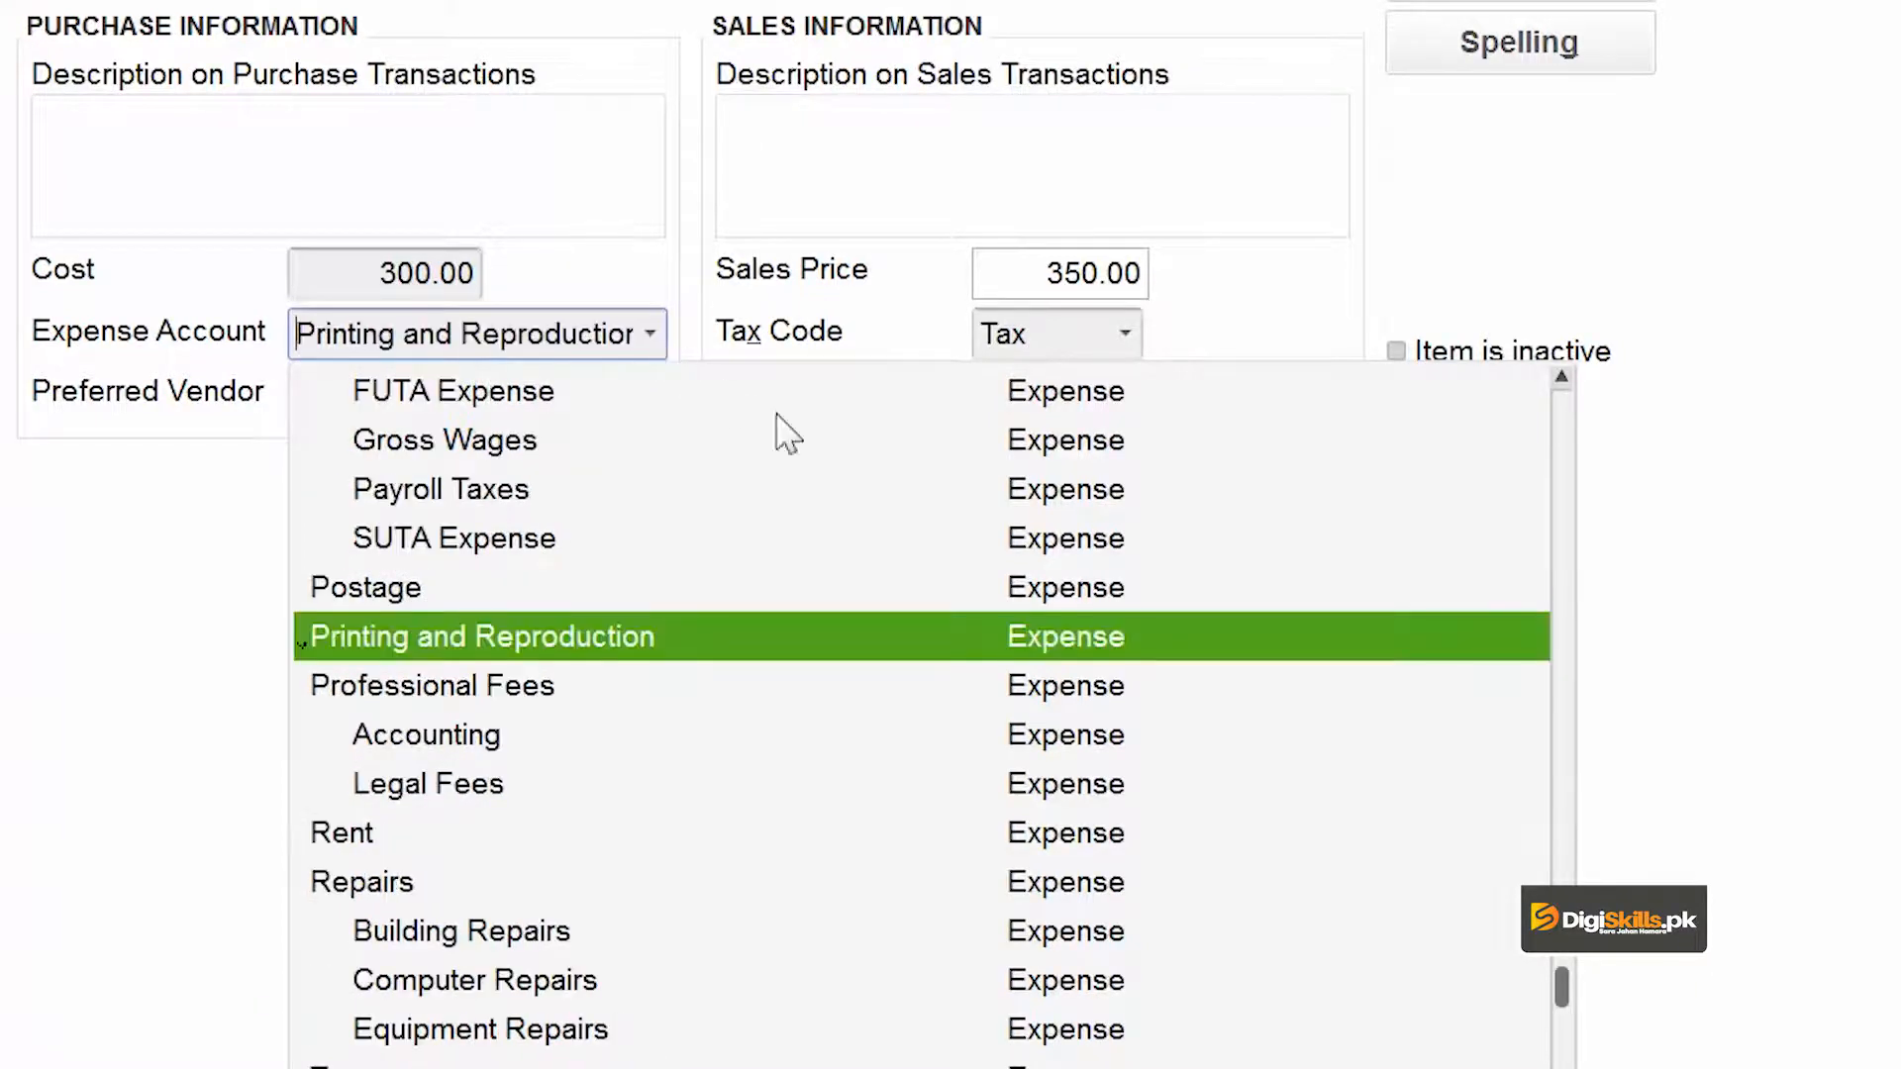
left_click(633, 594)
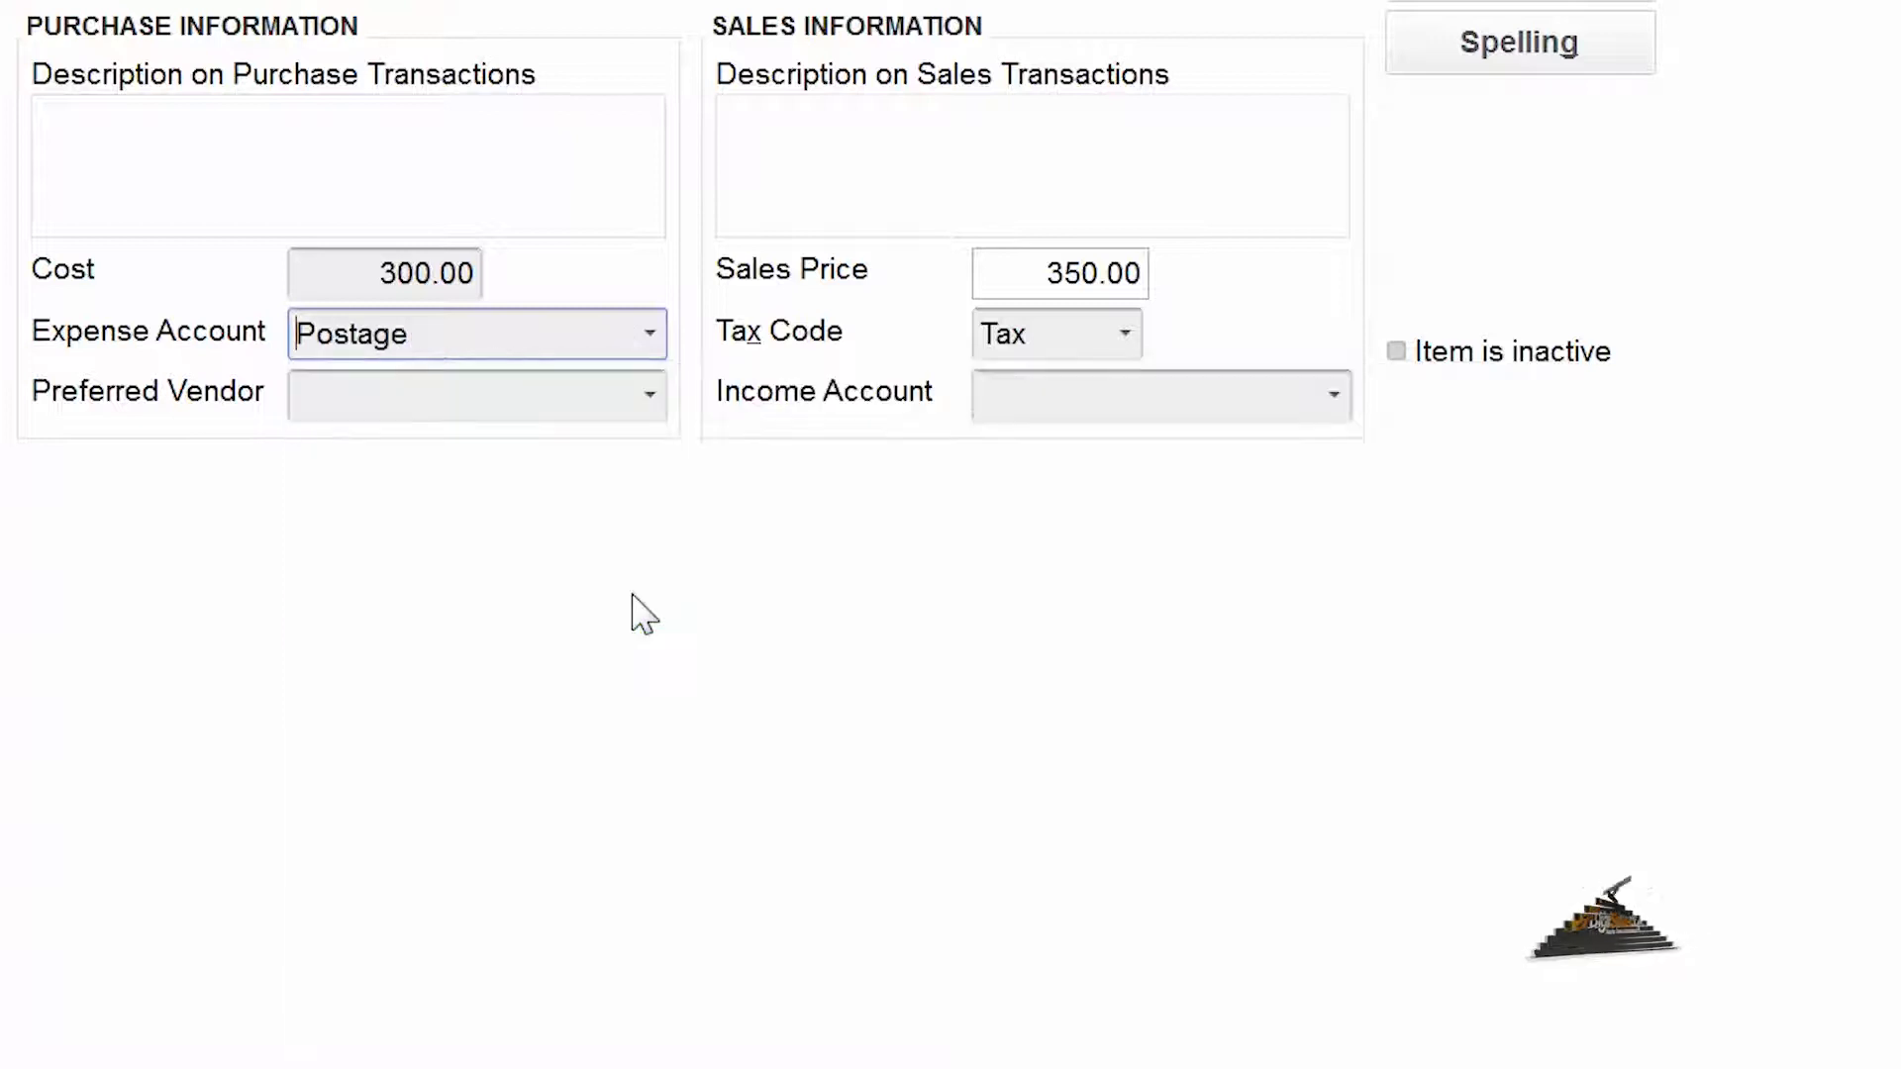
- Assign Reimbursed Freight & Delivery as the Shipment item's income account and save the item
left_click(1335, 396)
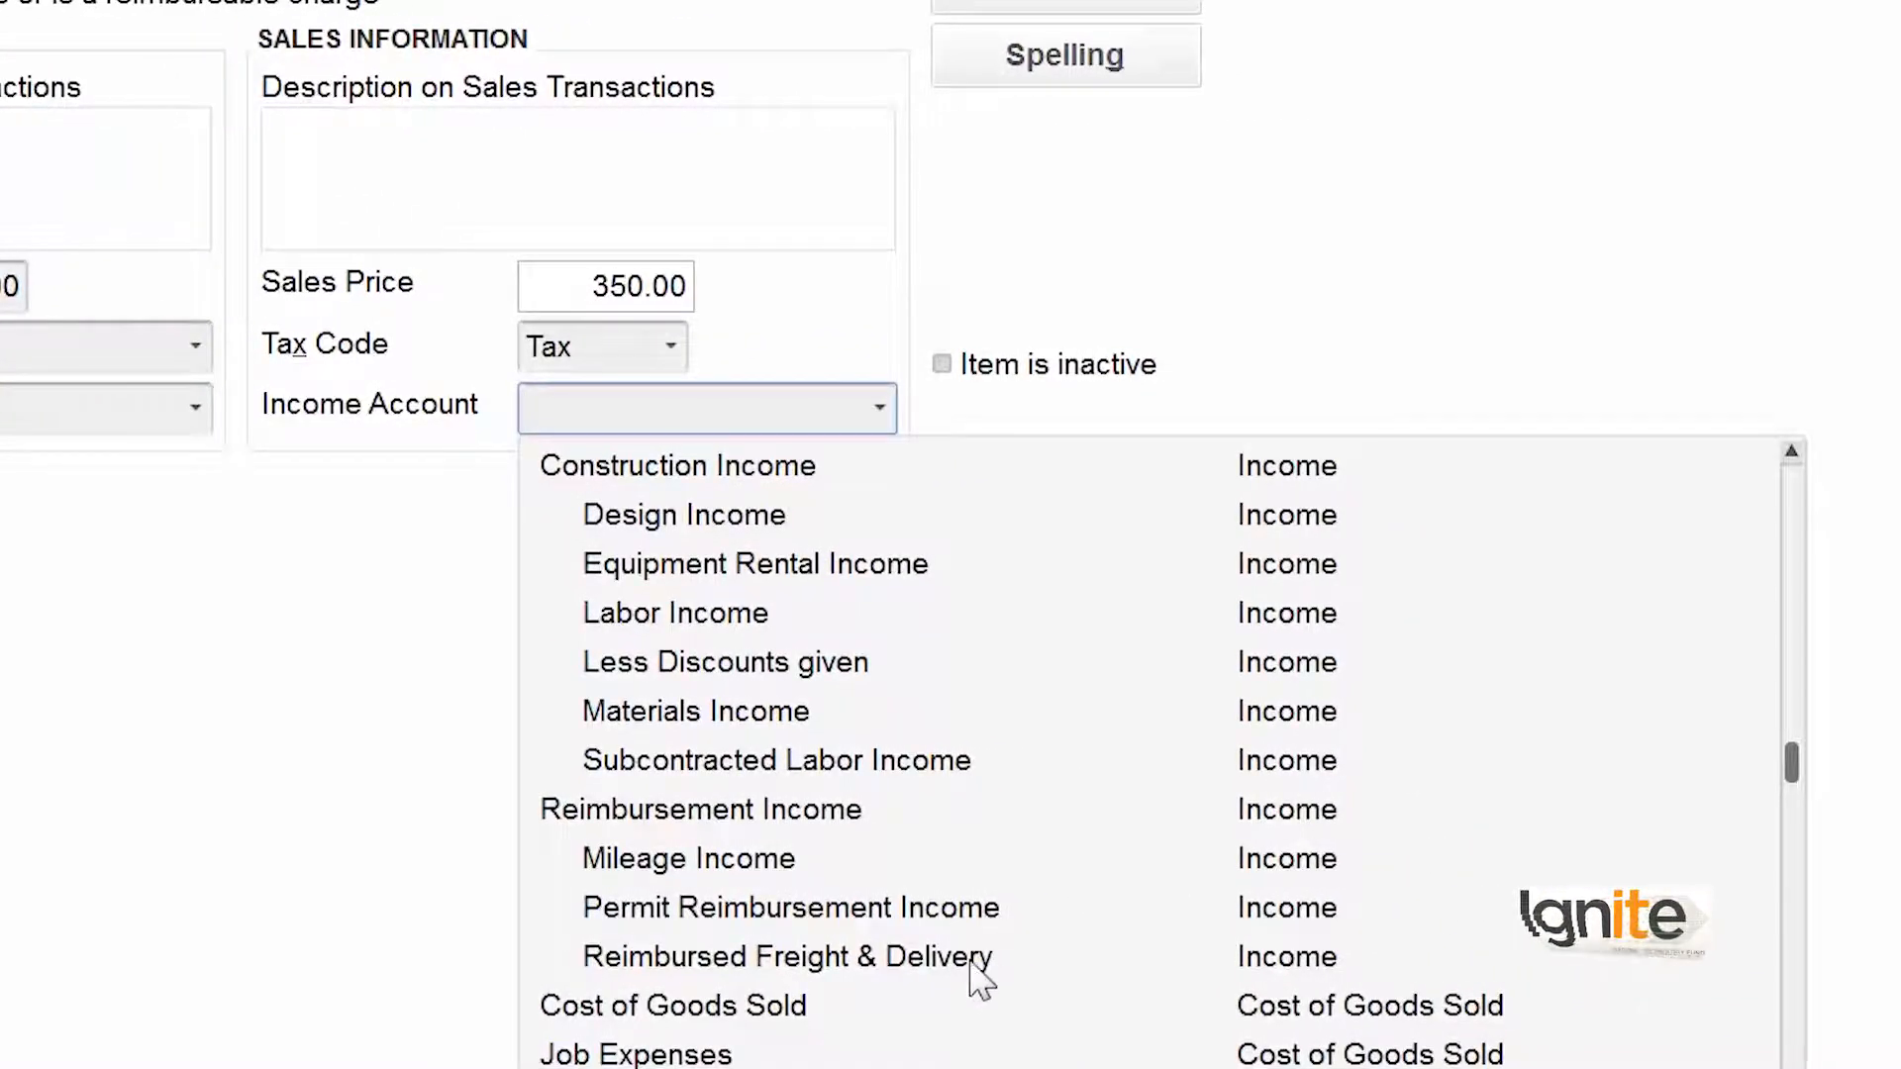
left_click(959, 966)
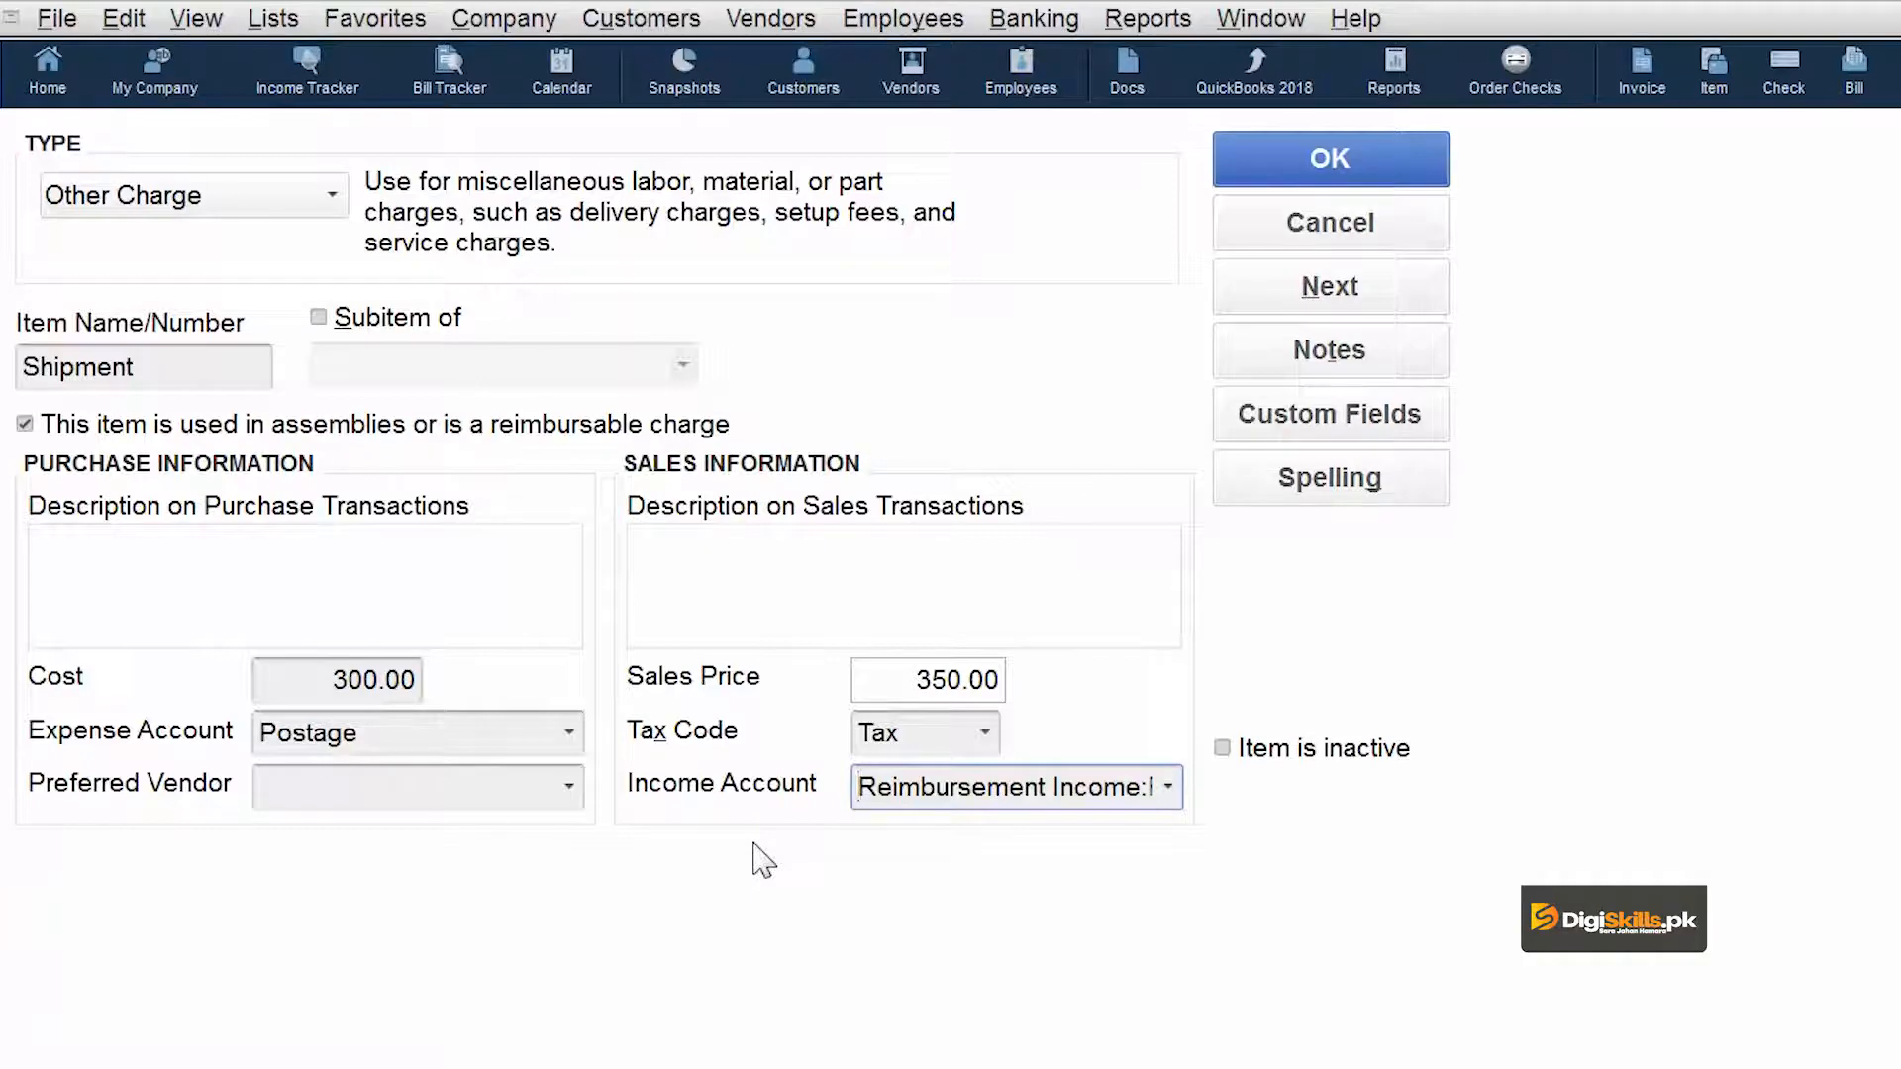
left_click(1331, 161)
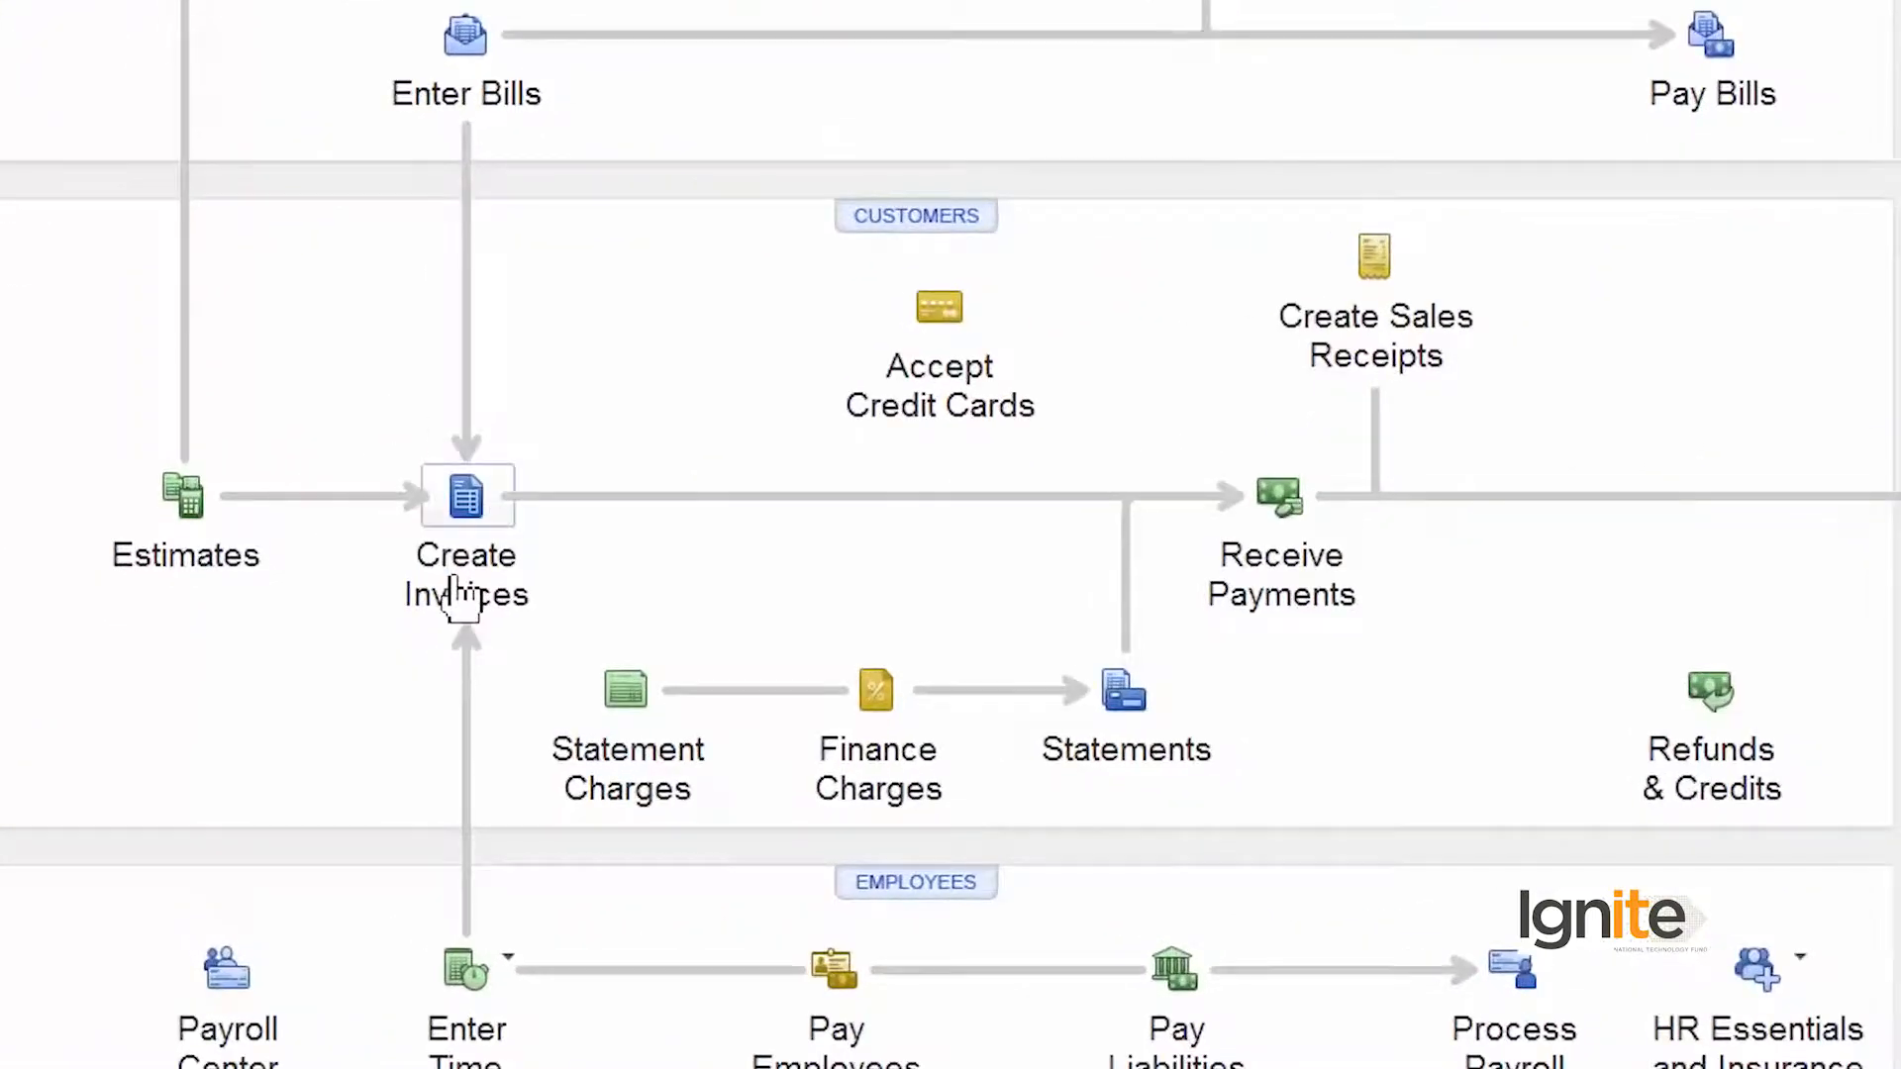
- Create a new invoice for the customer listed just before Babcock's Music Shop
left_click(457, 597)
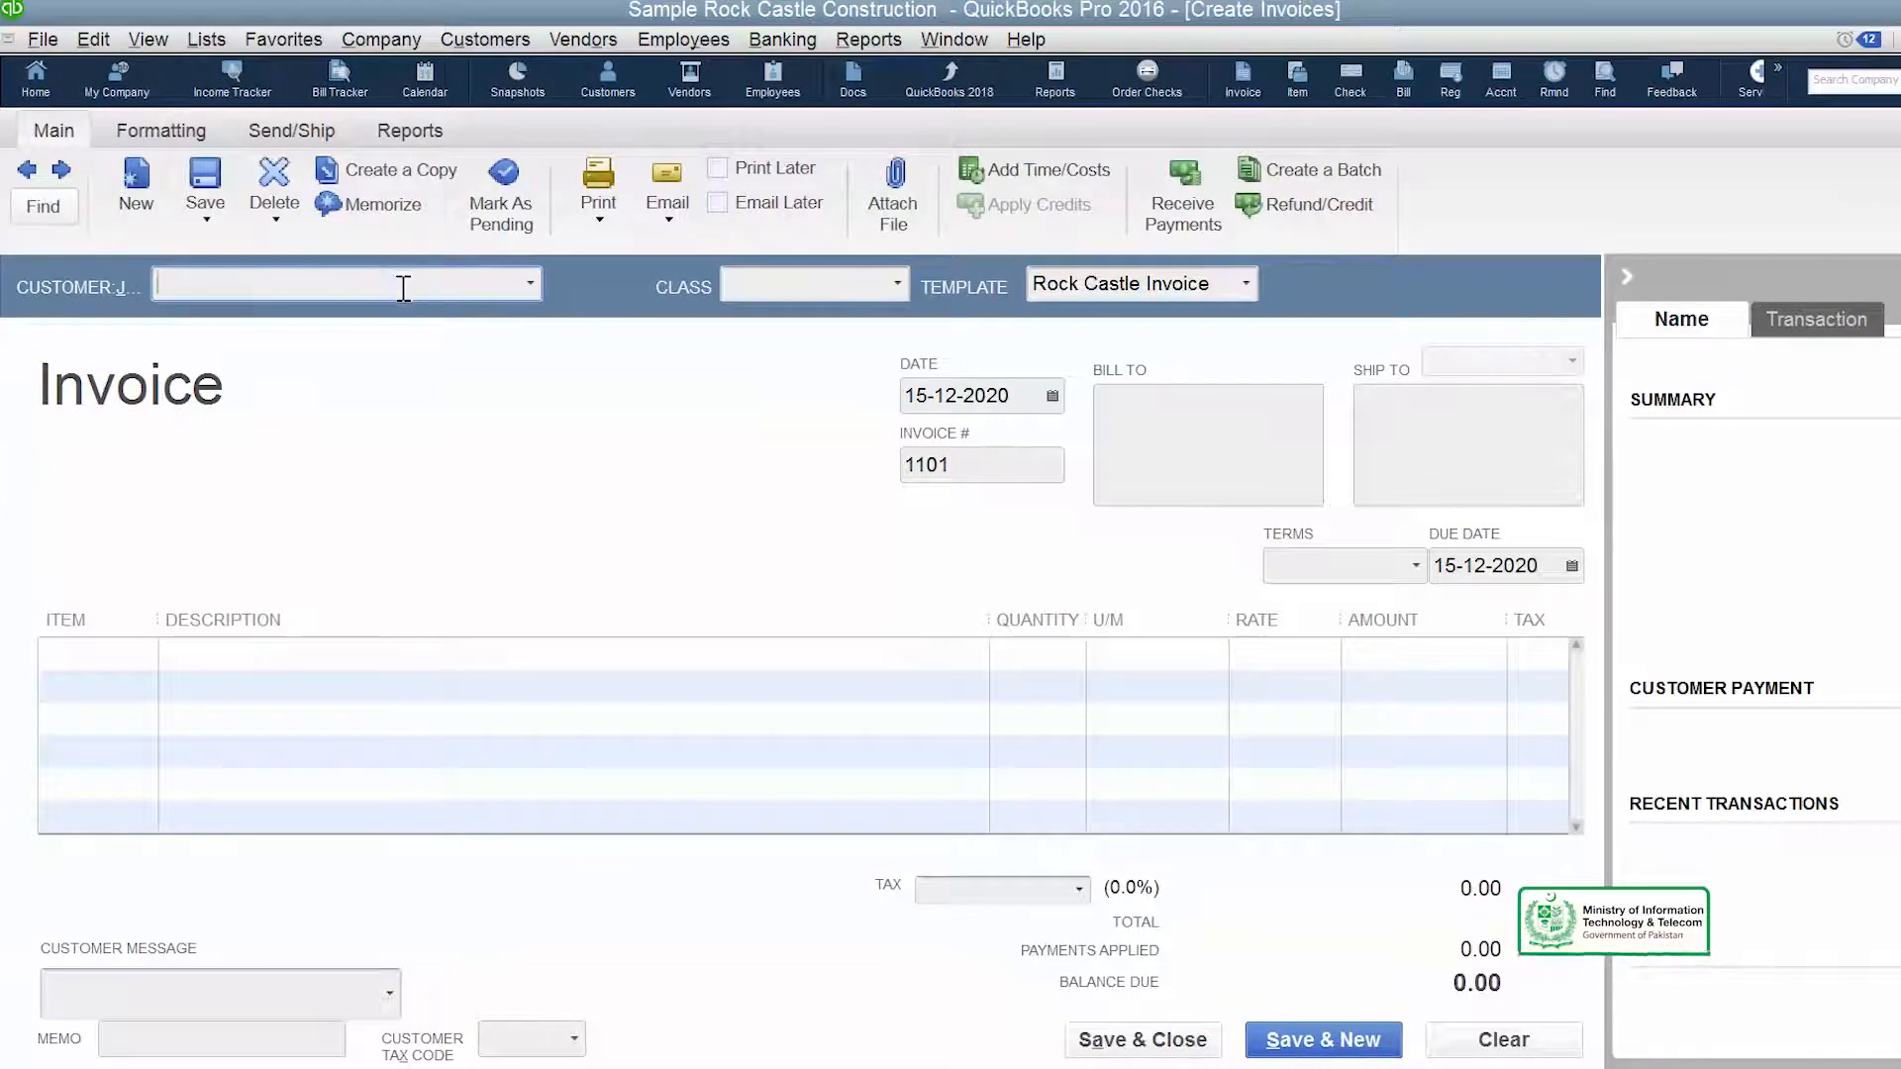
left_click(530, 287)
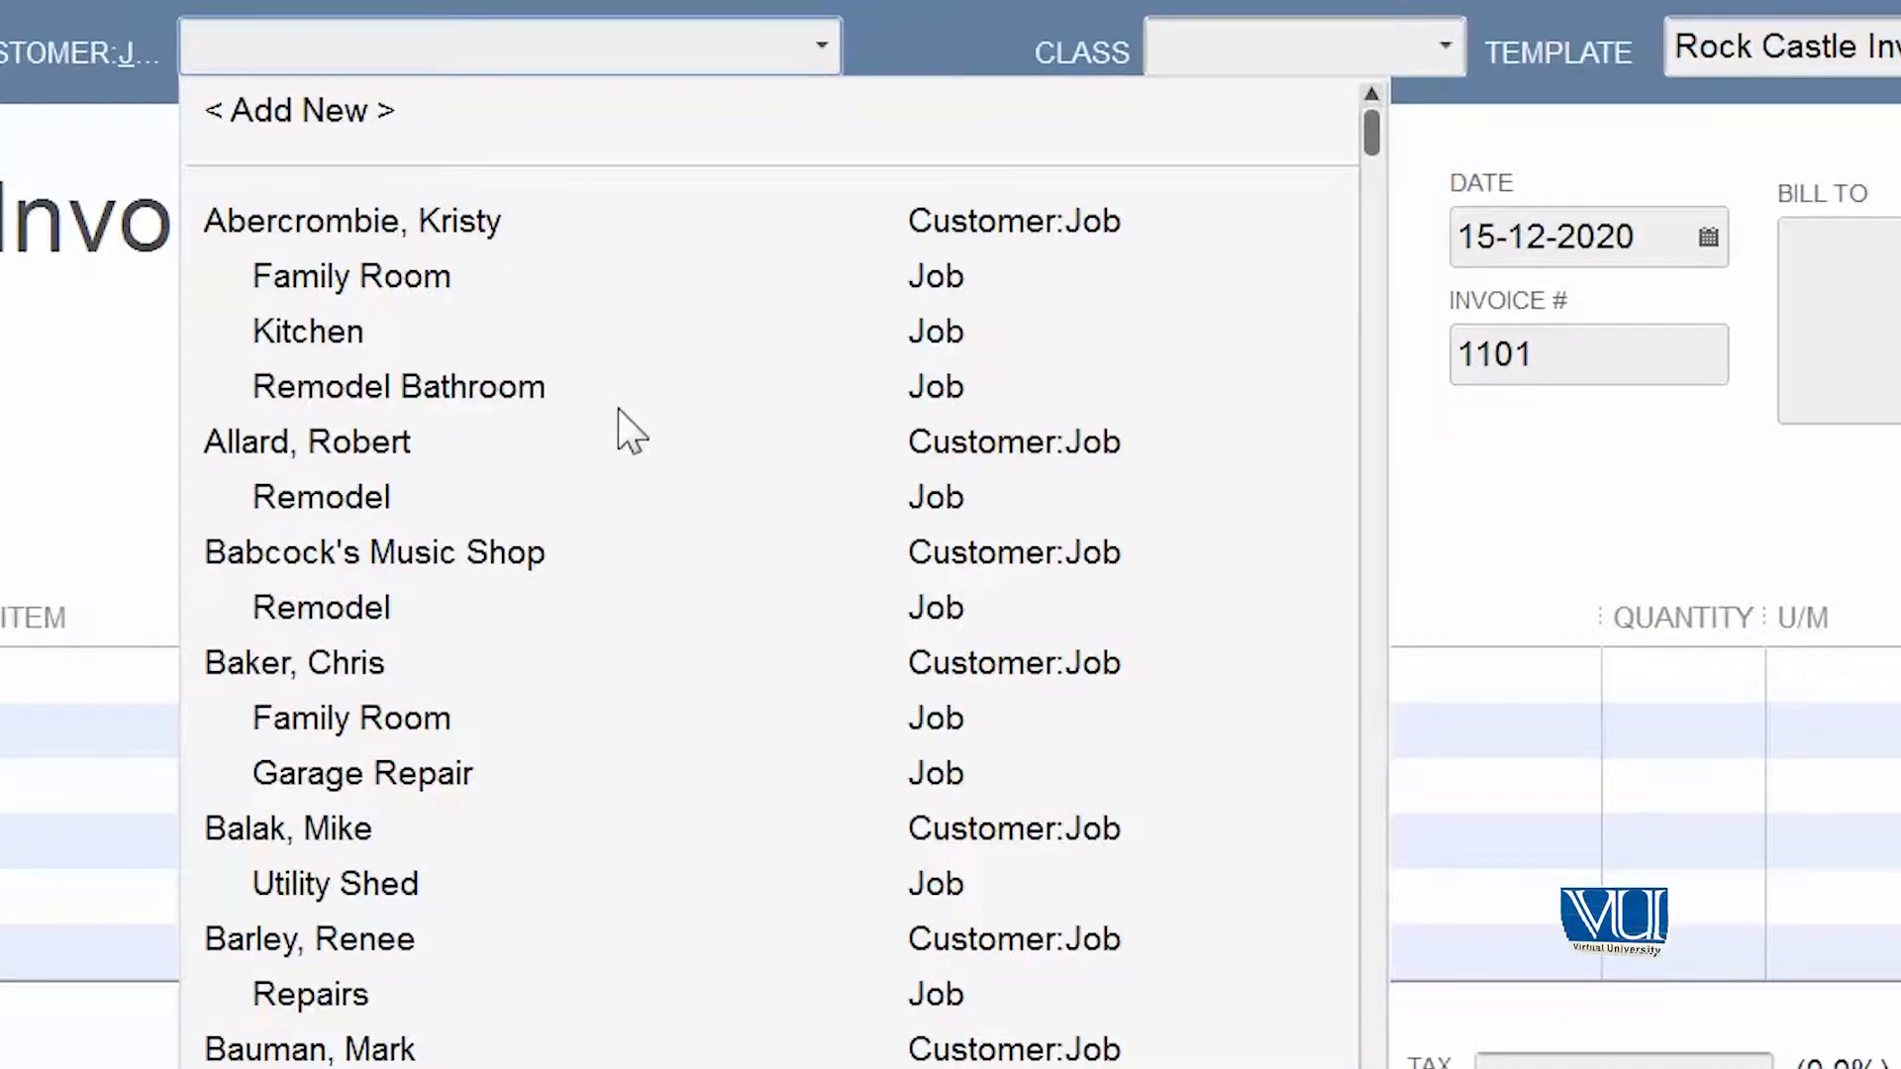
left_click(508, 447)
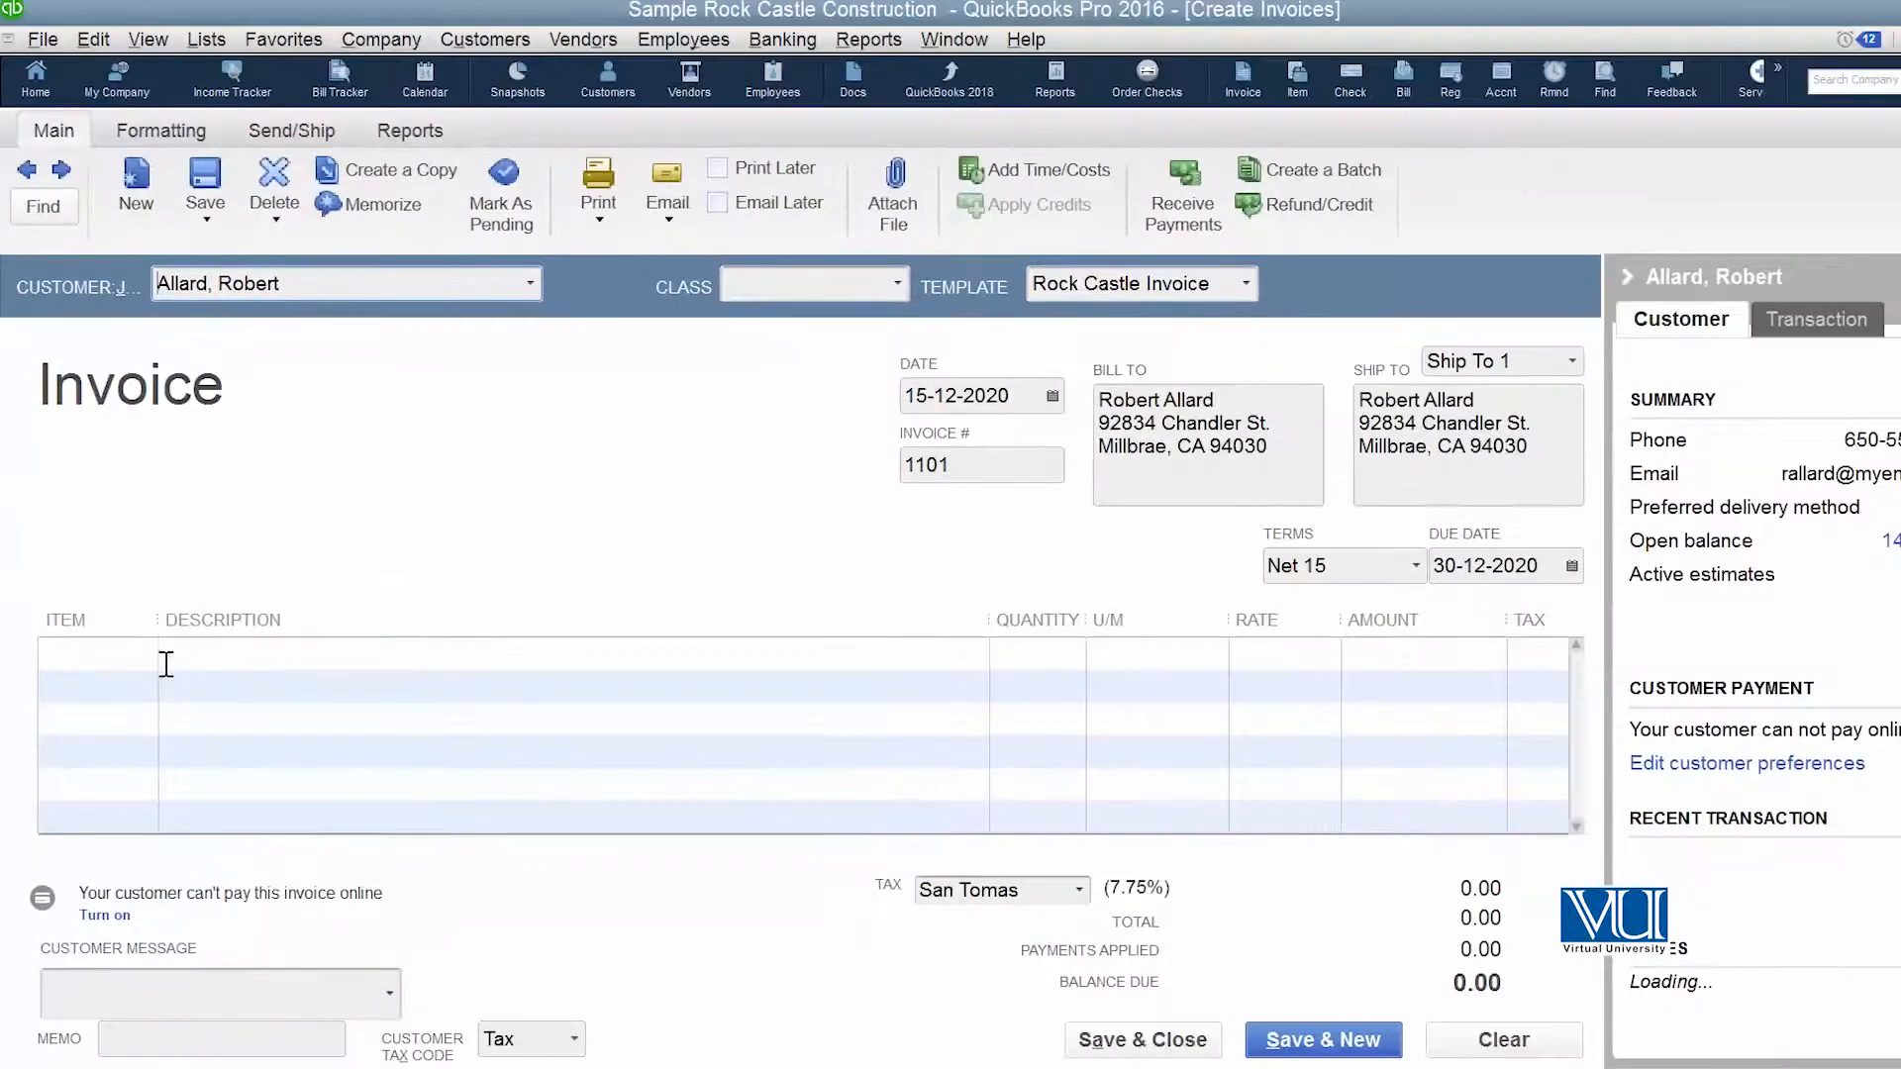
- Add the Framing service to the invoice's first line with a quantity of 20
left_click(155, 661)
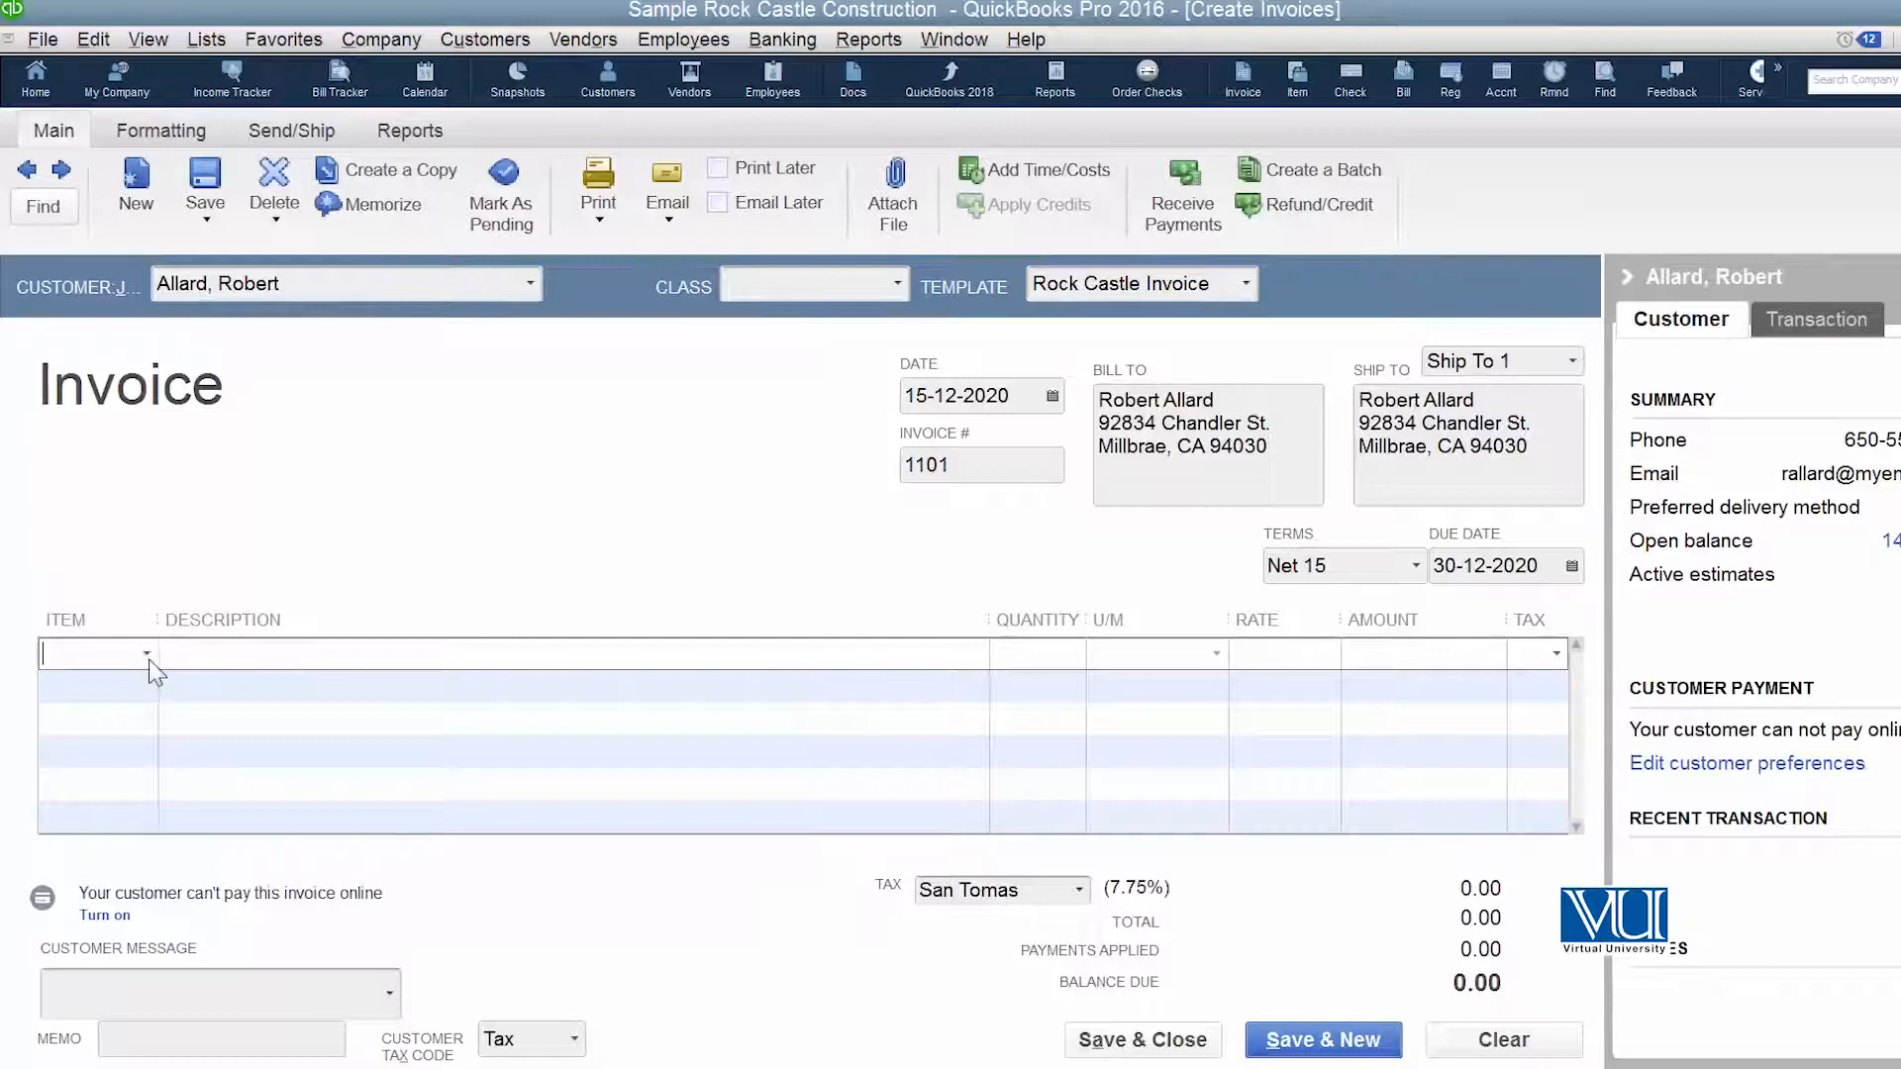
left_click(145, 655)
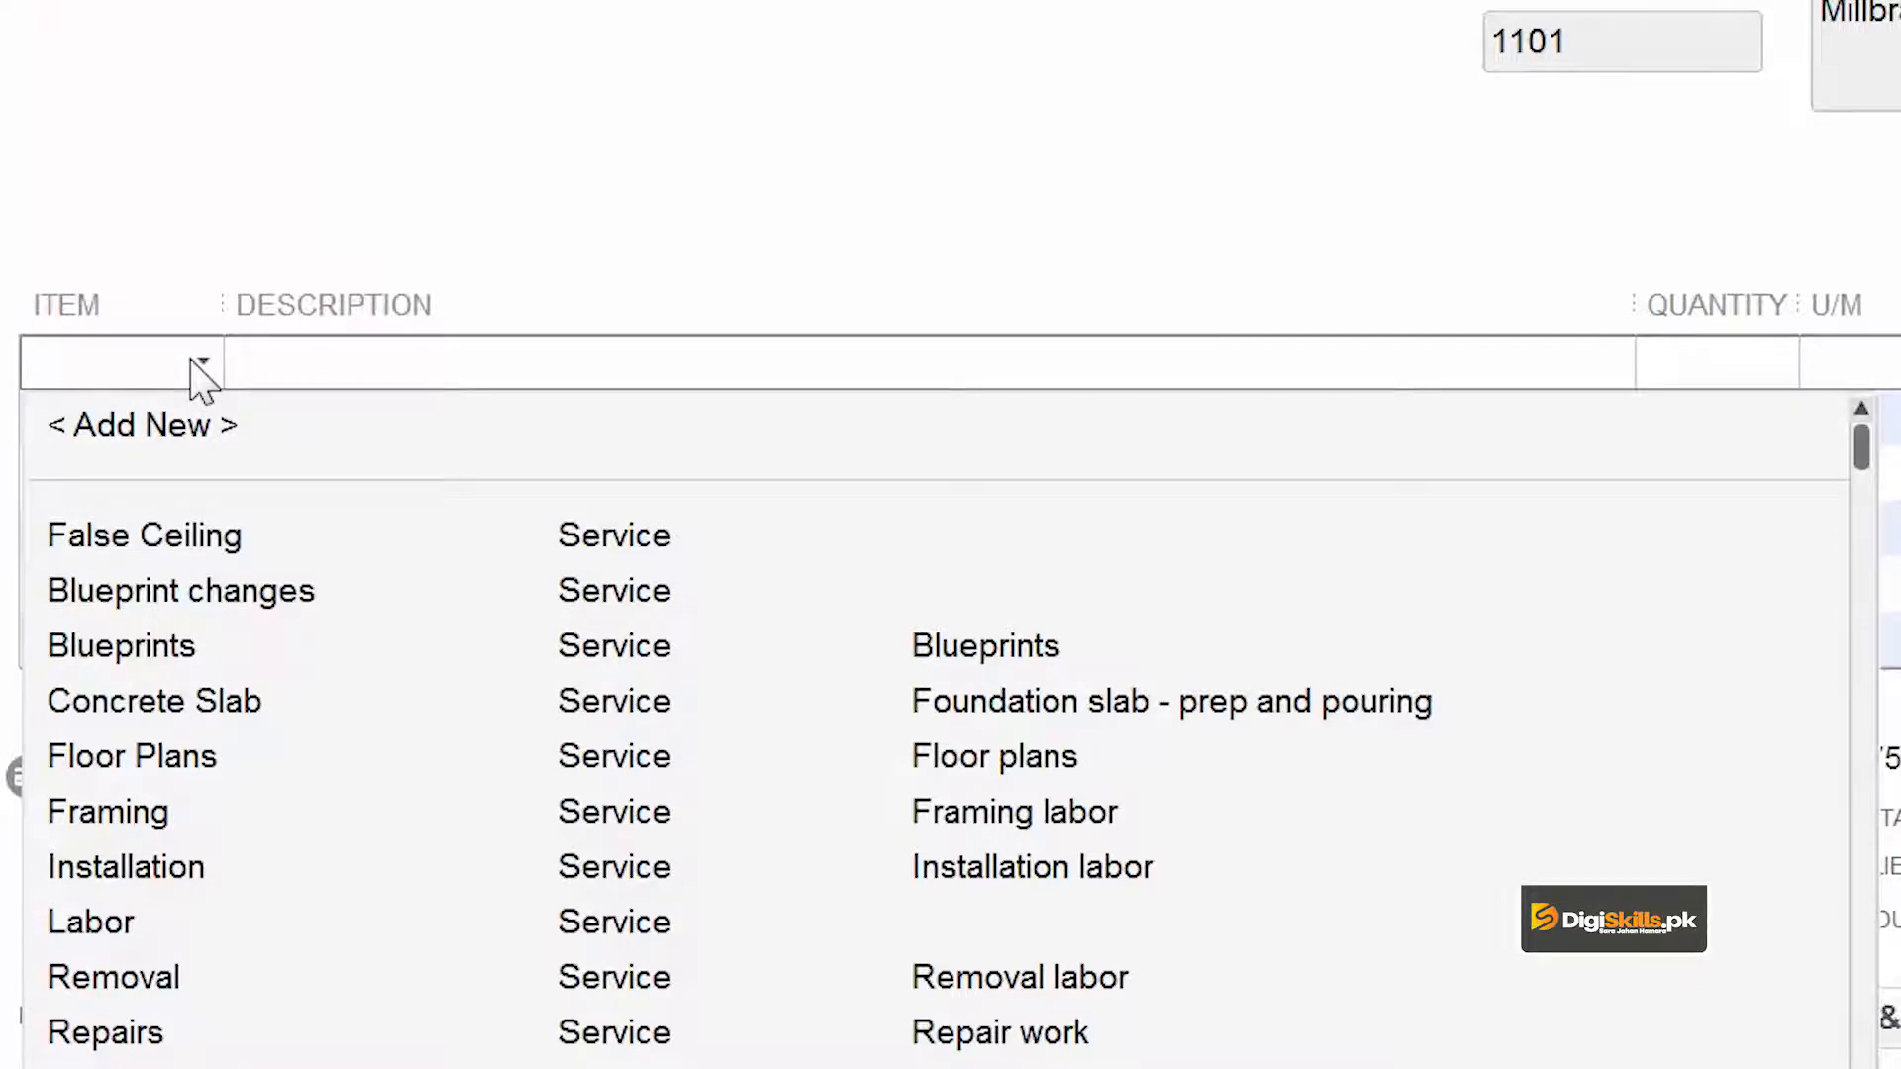
left_click(146, 822)
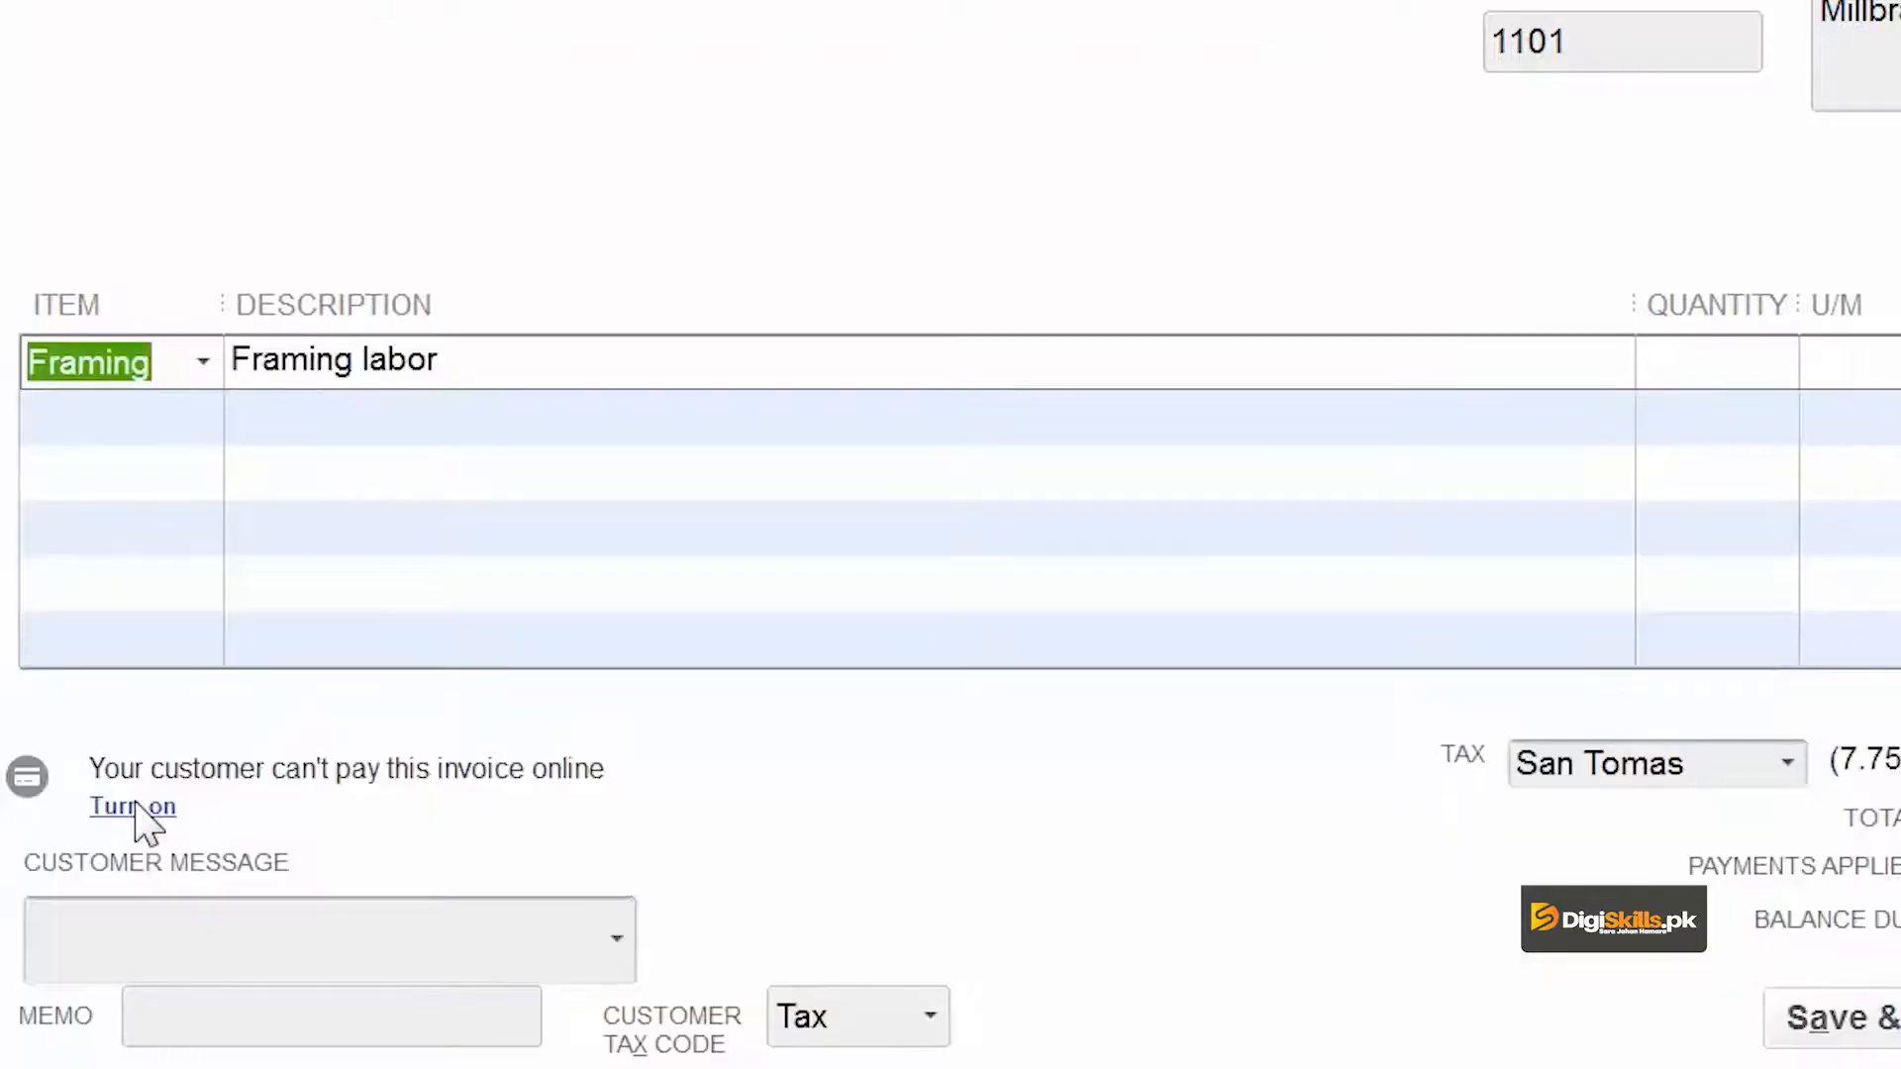
left_click(1742, 374)
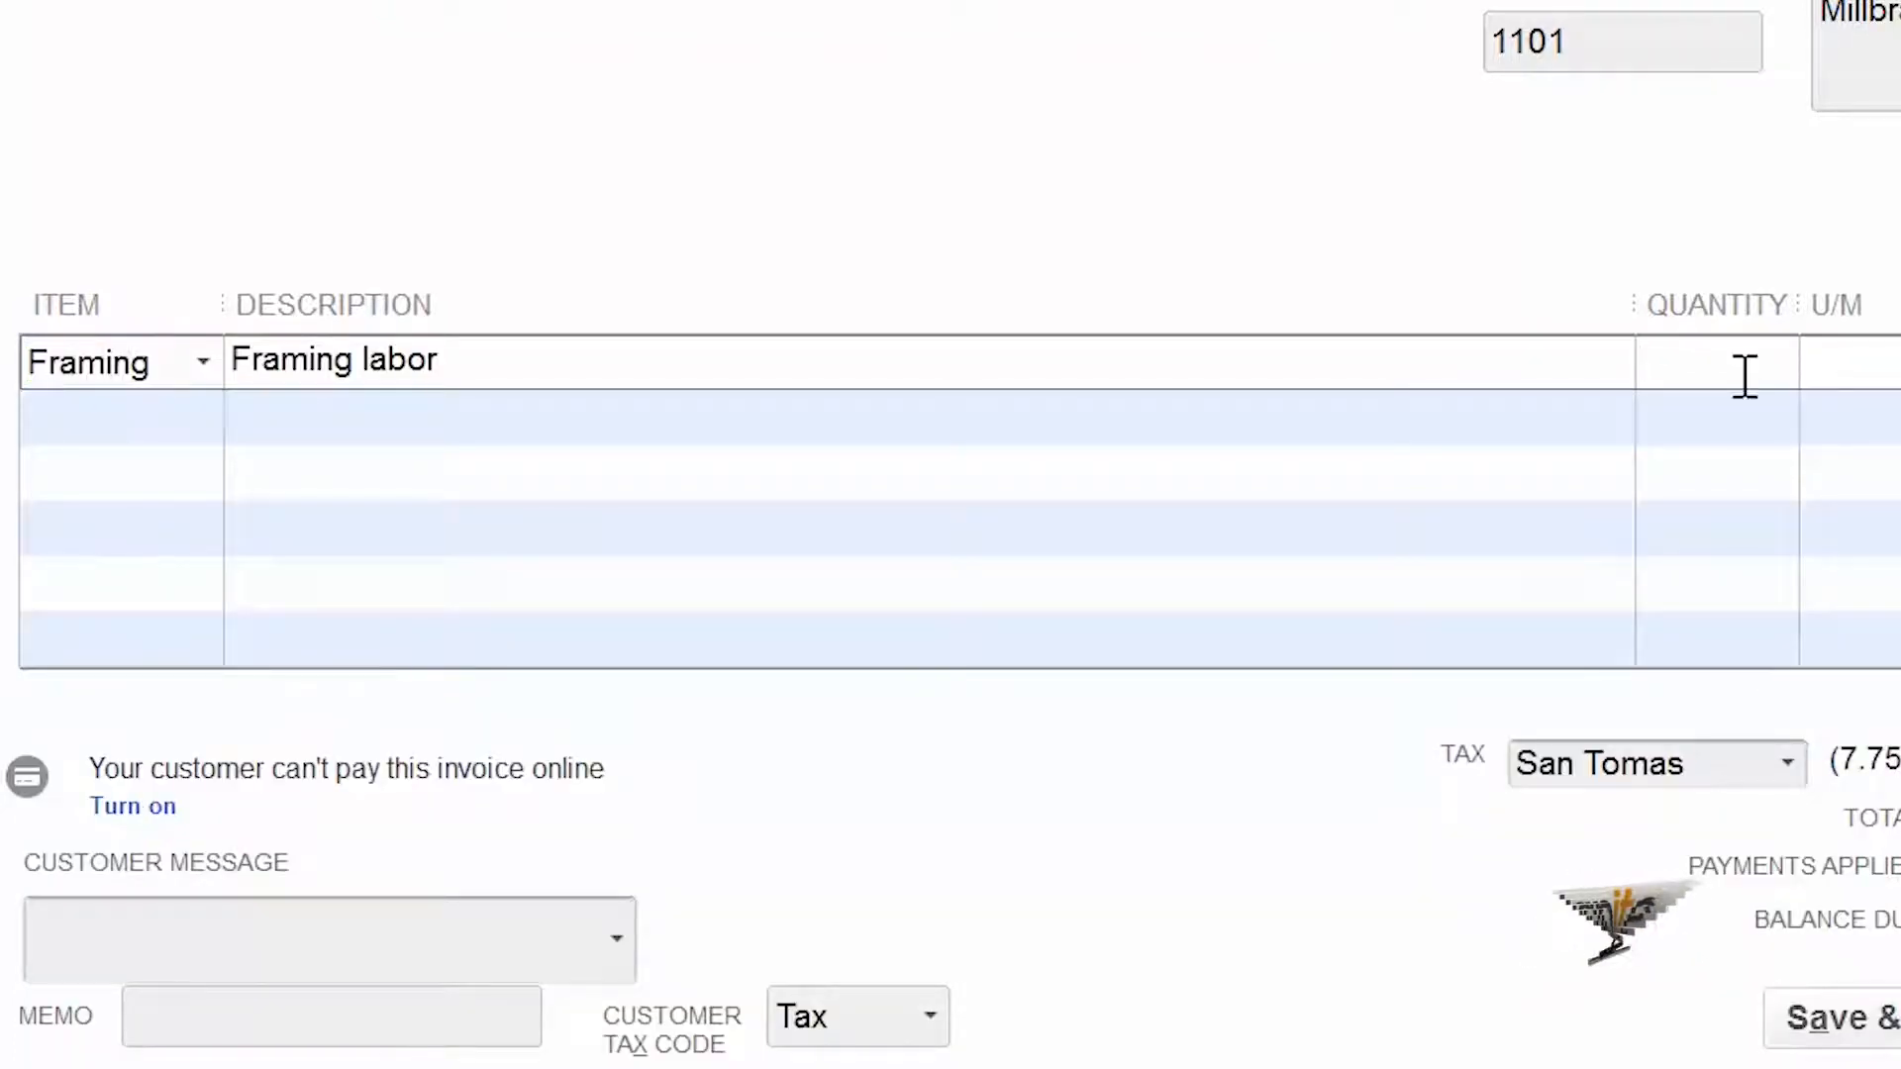
type("20")
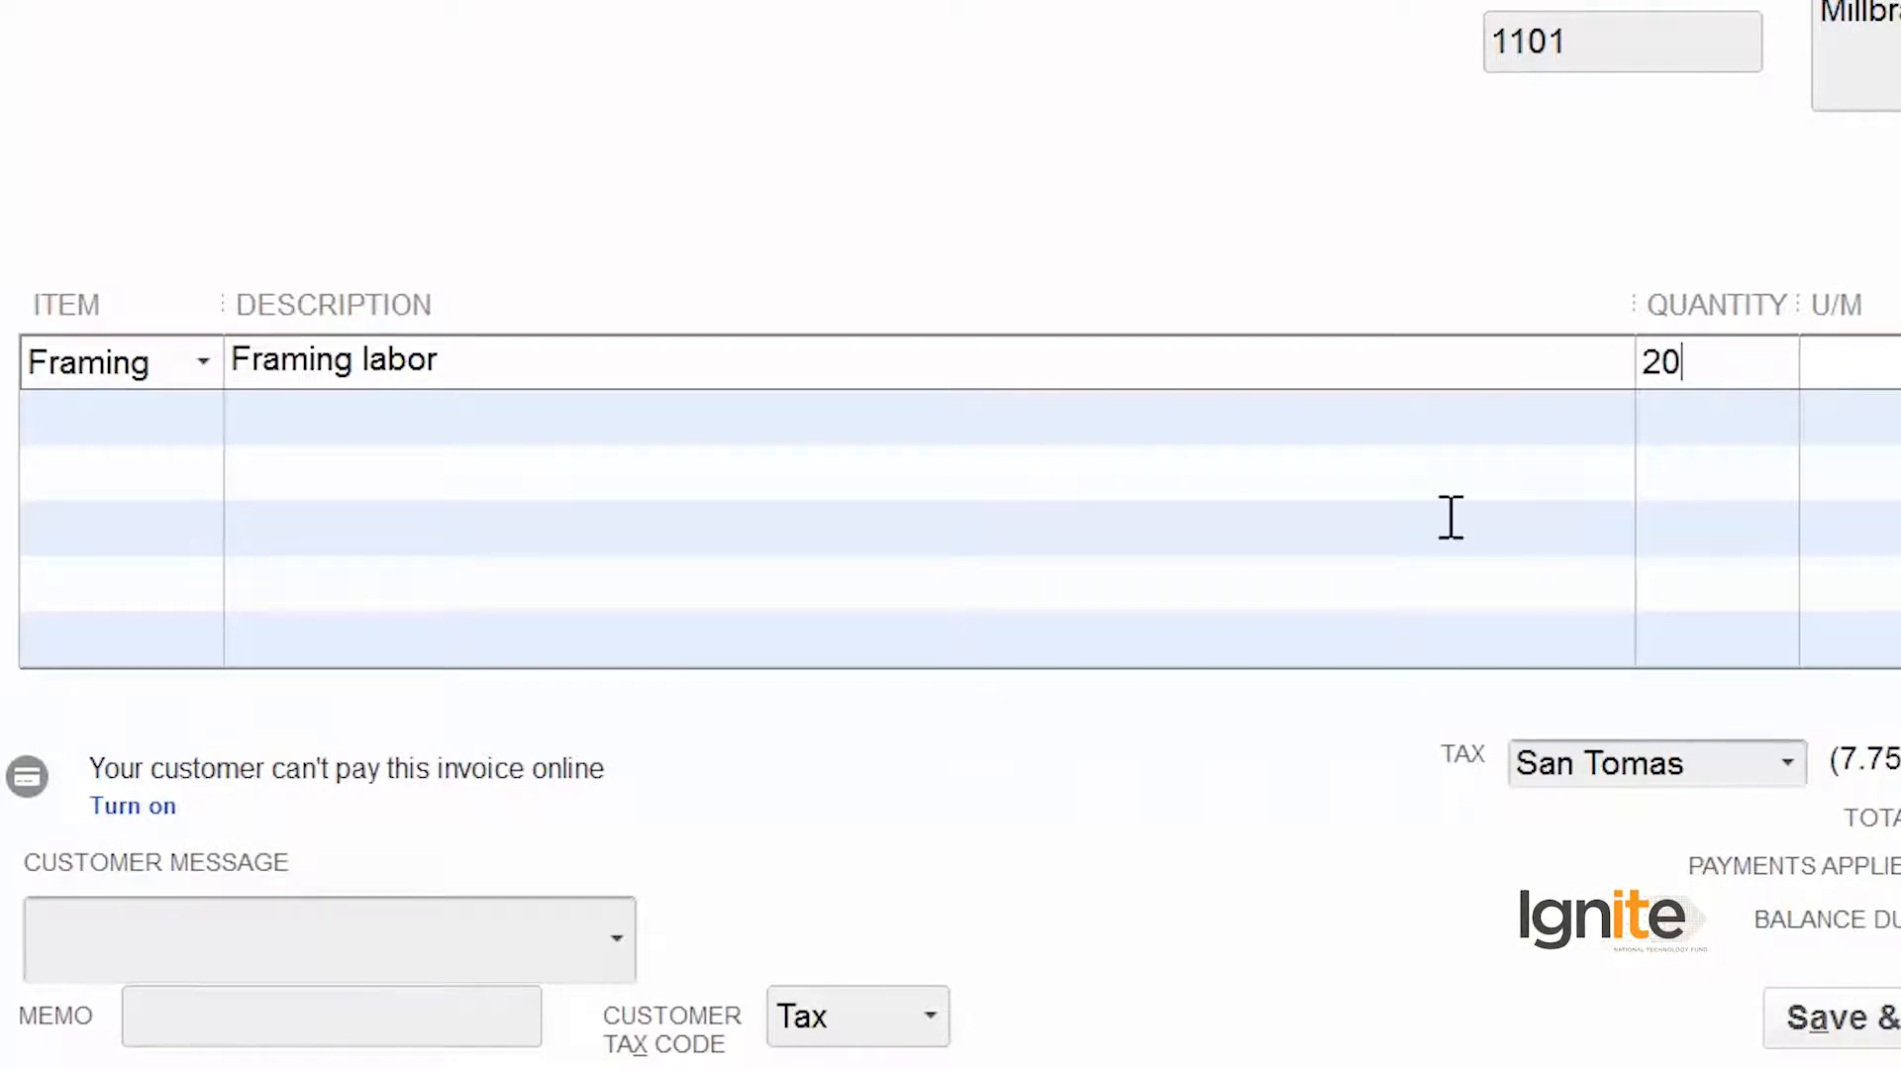
- Add the Shipment charge to the invoice's second line with a quantity of 20
left_click(109, 419)
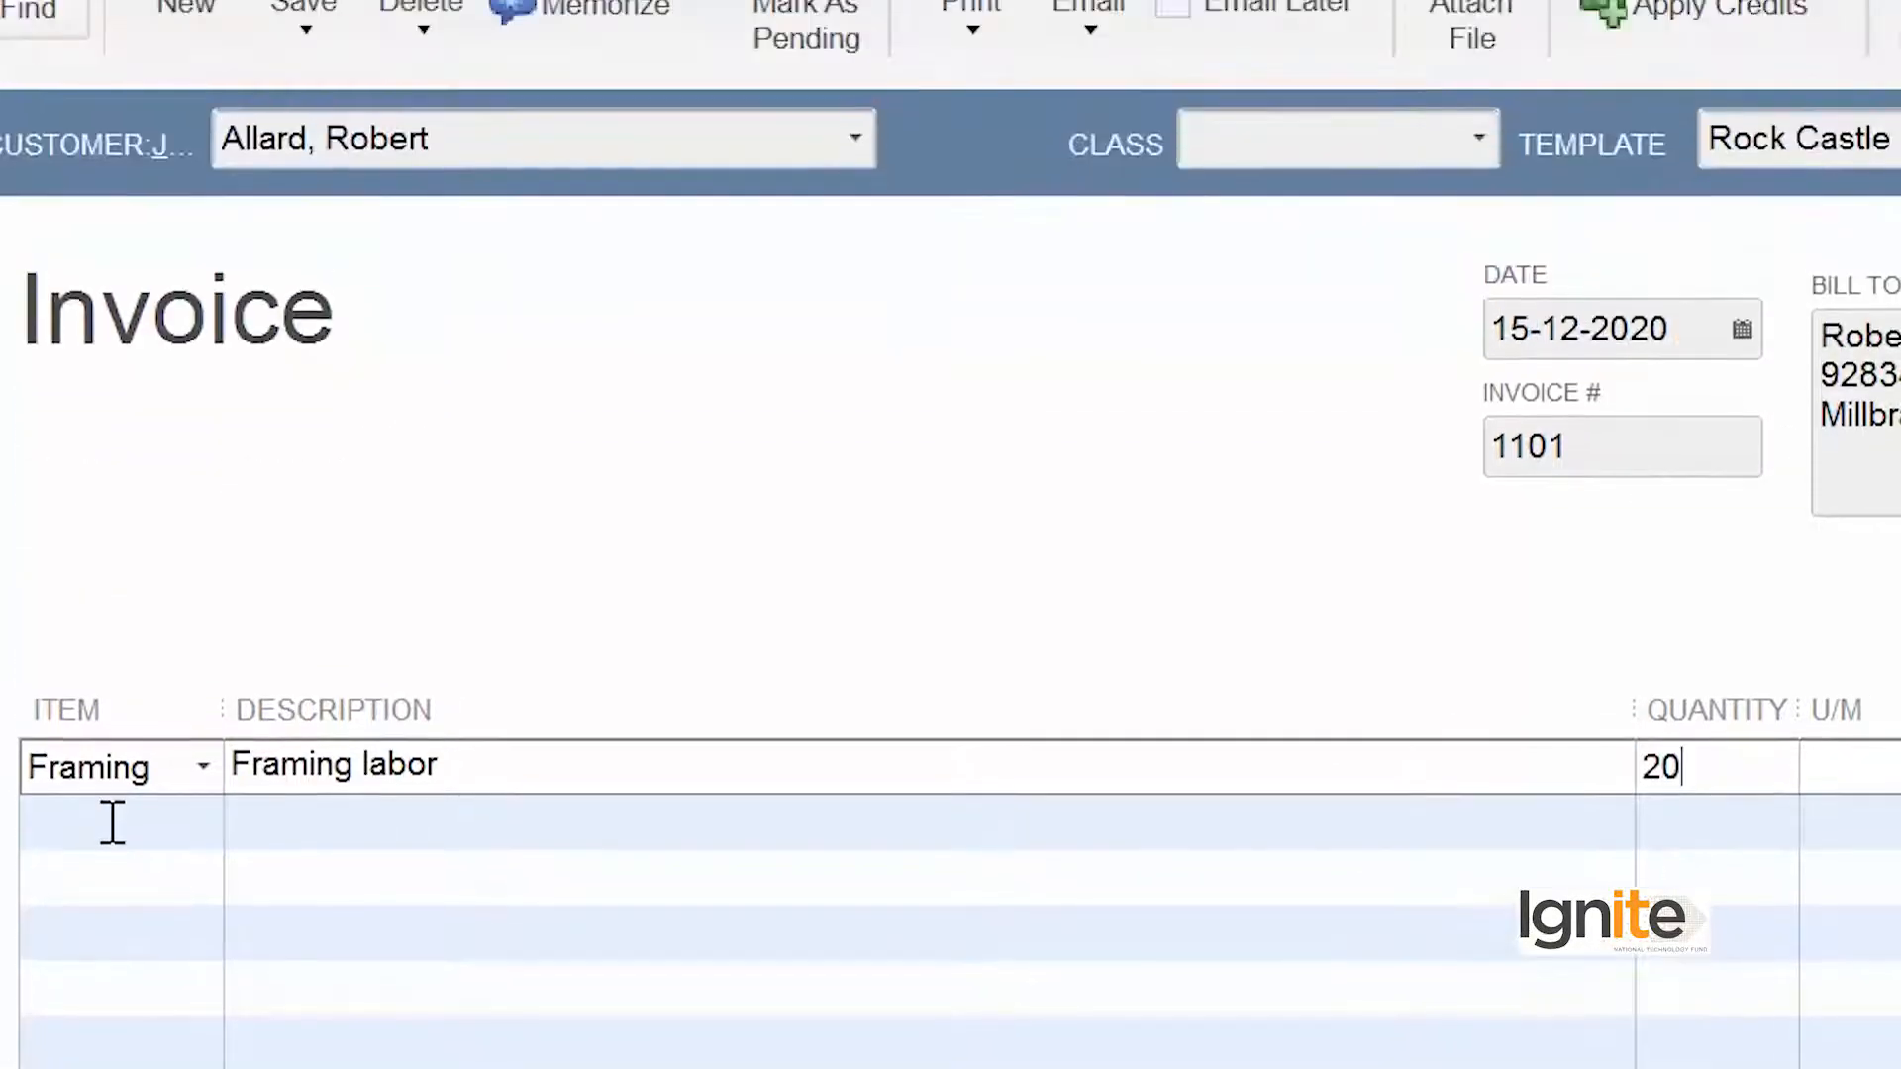
left_click(194, 818)
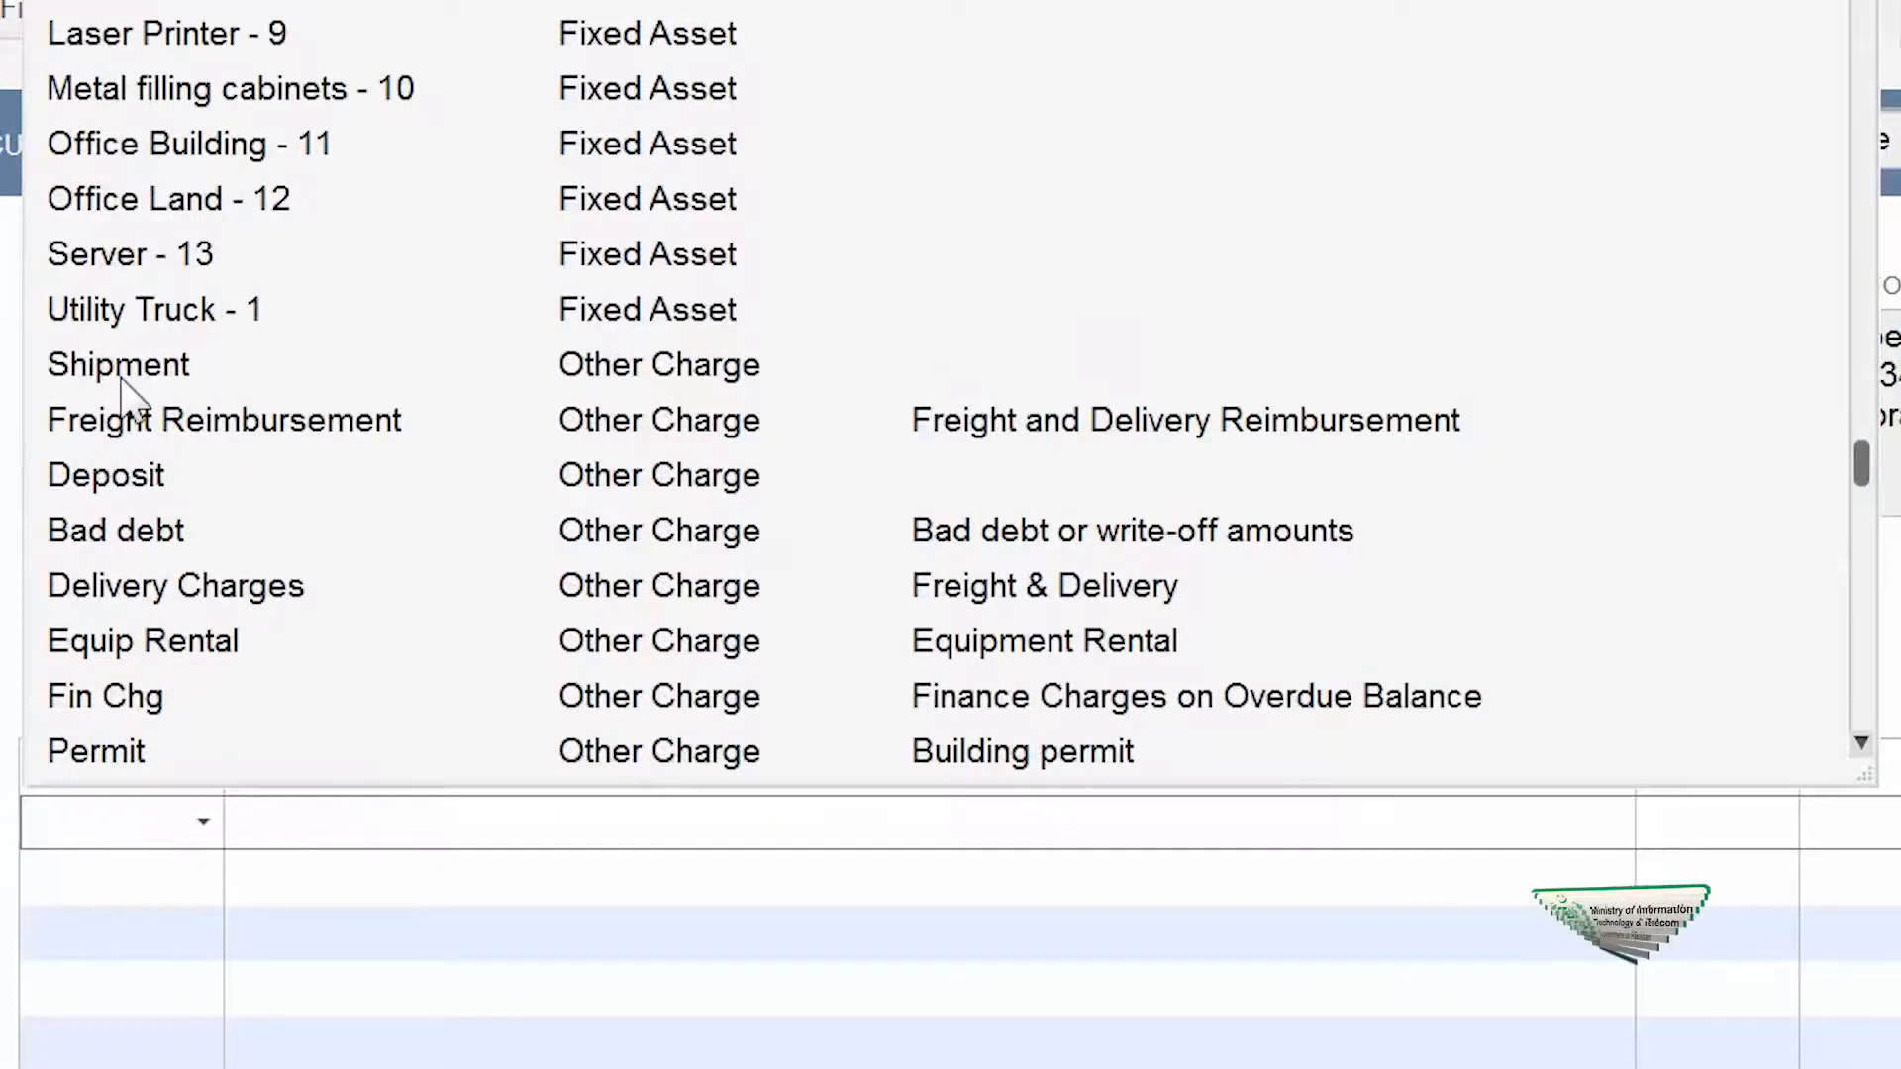
left_click(120, 378)
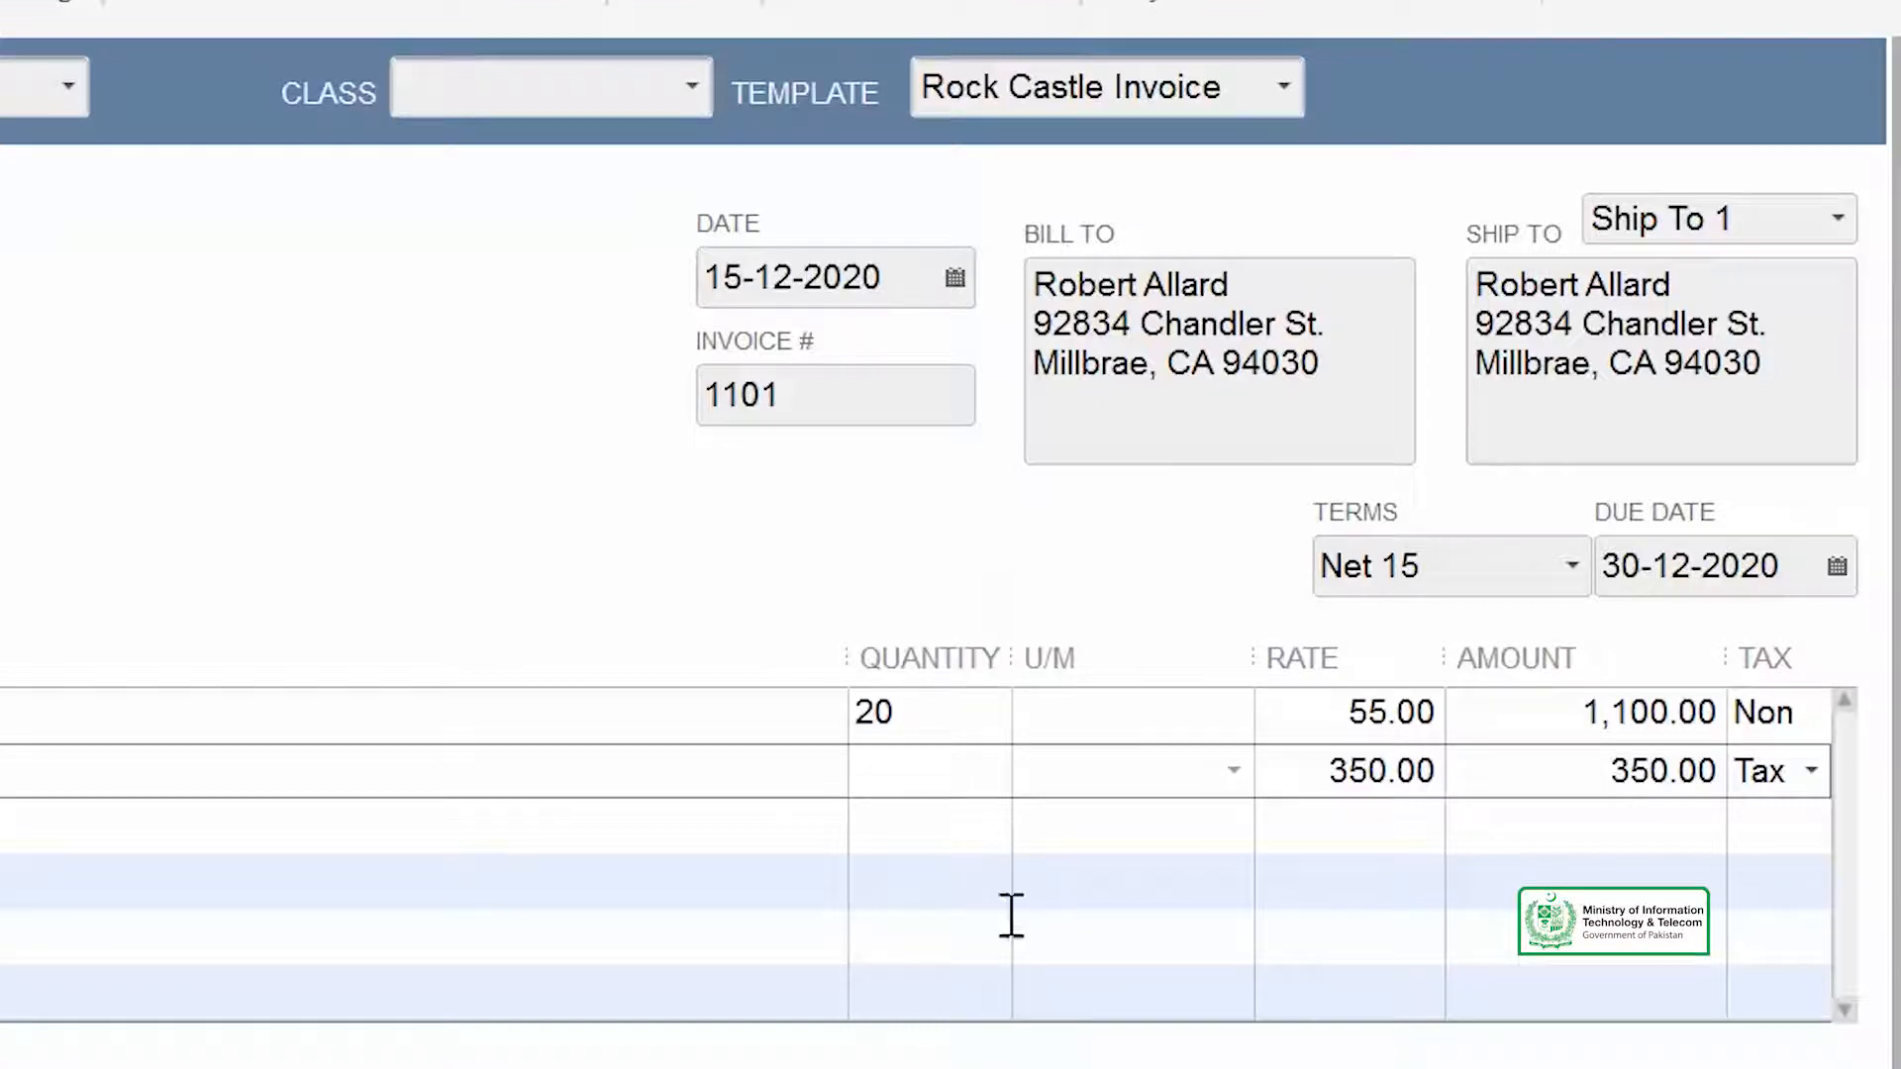
left_click(879, 771)
type("20")
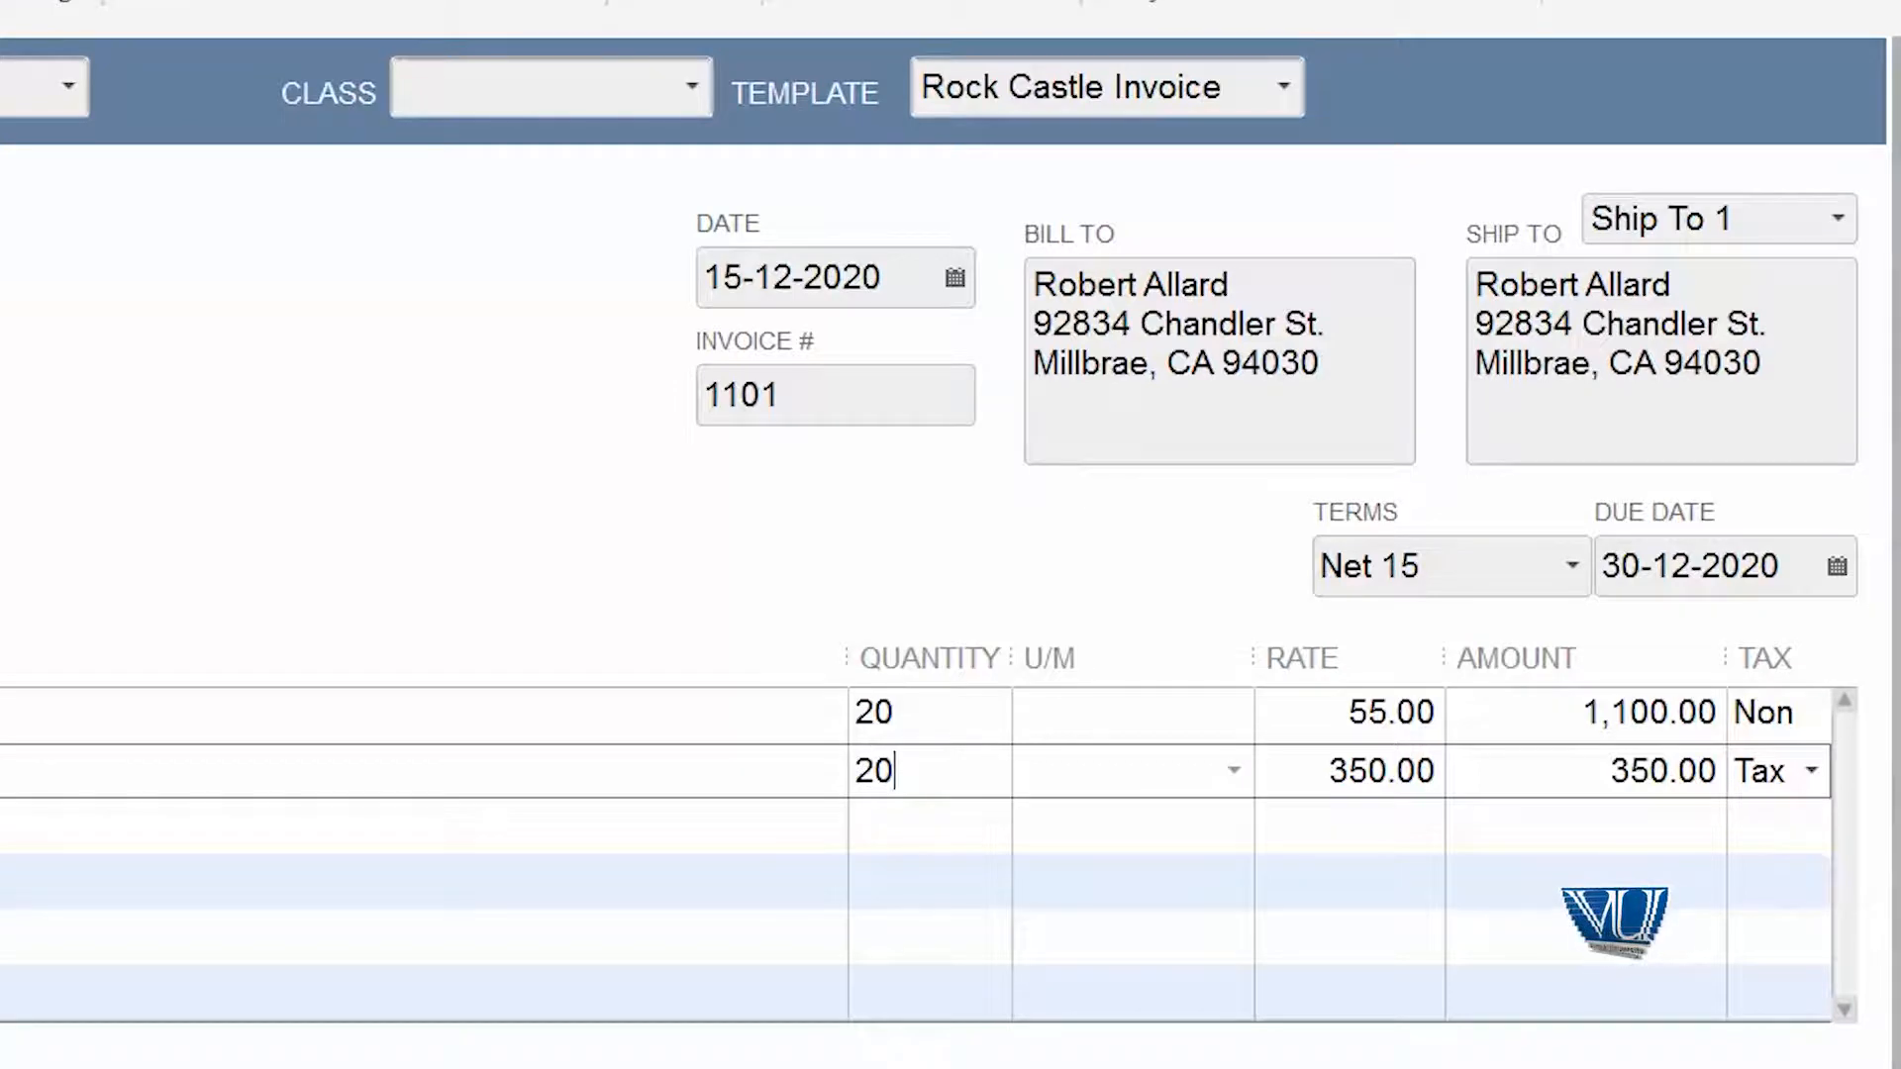
- Replace Framing on the invoice's first line with the Light Pine cabinet item and set the quantity of both lines to 2
key("Tab")
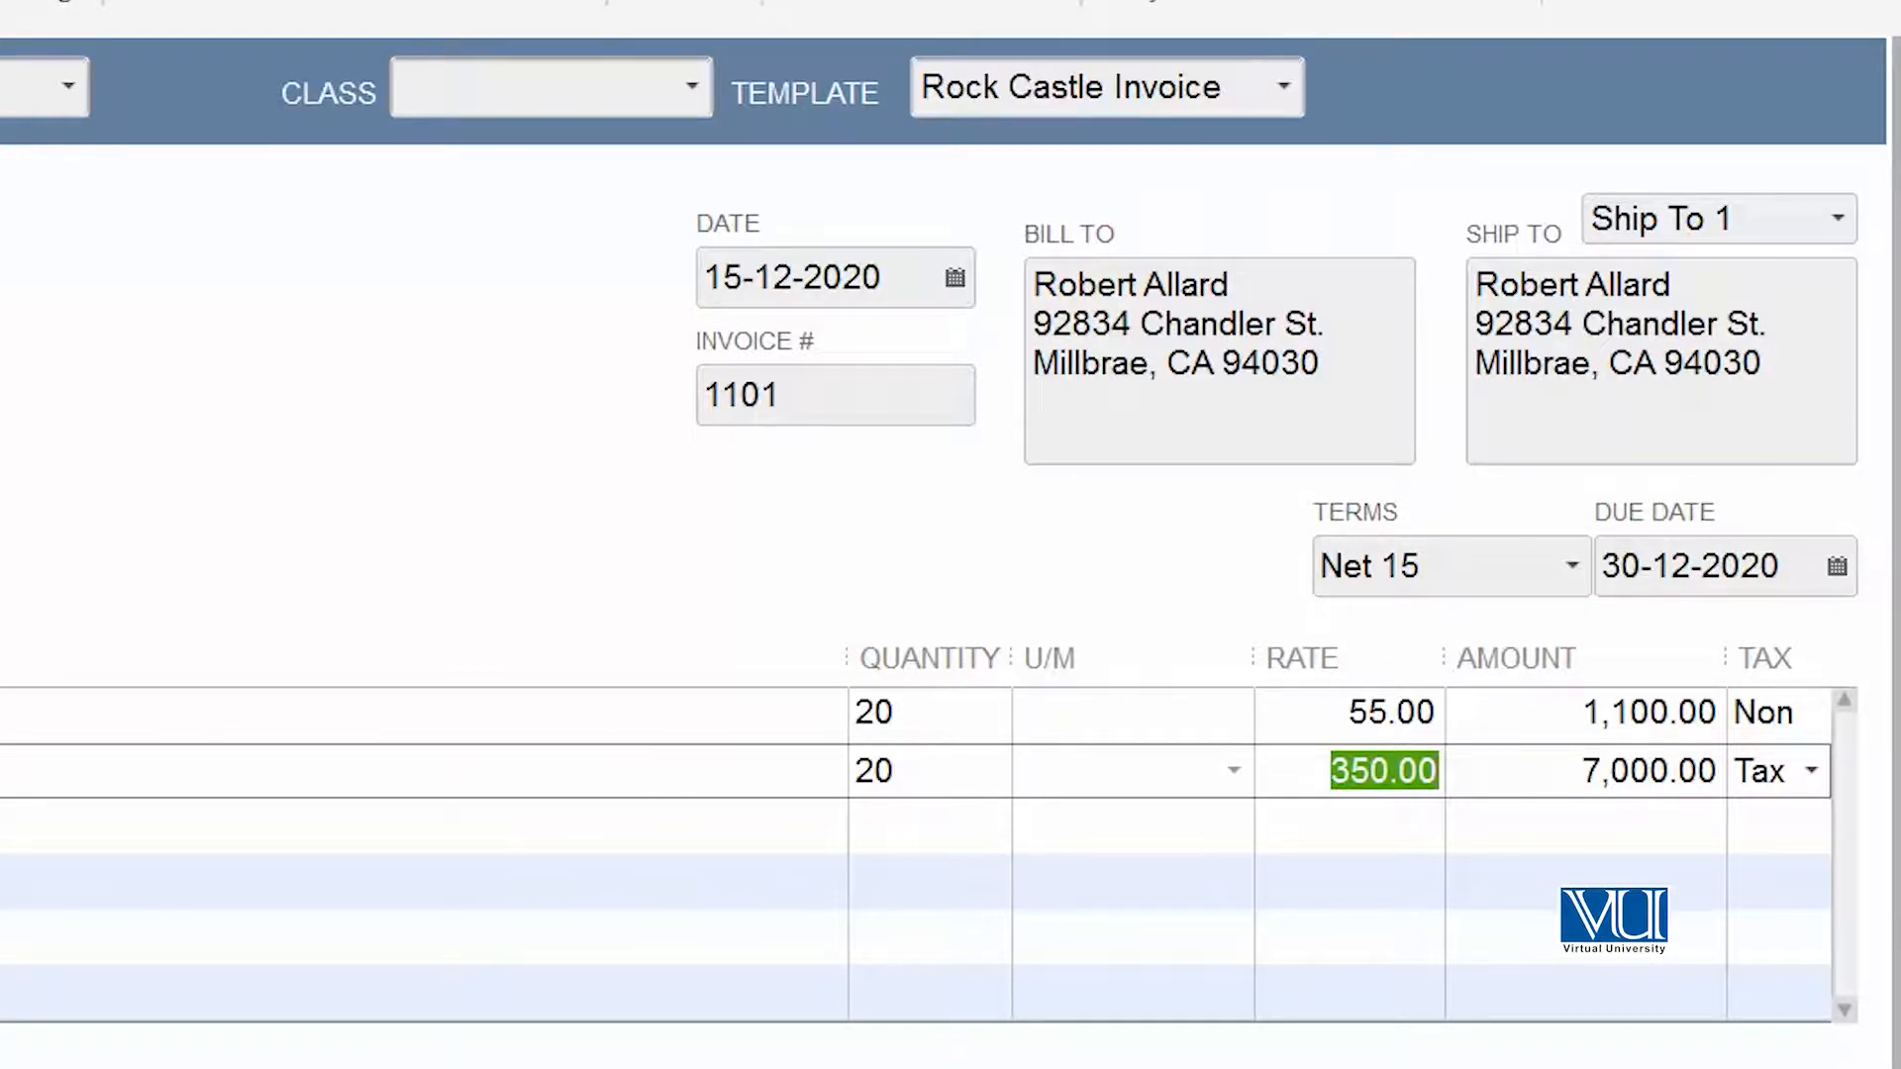
left_click(149, 654)
left_click(149, 654)
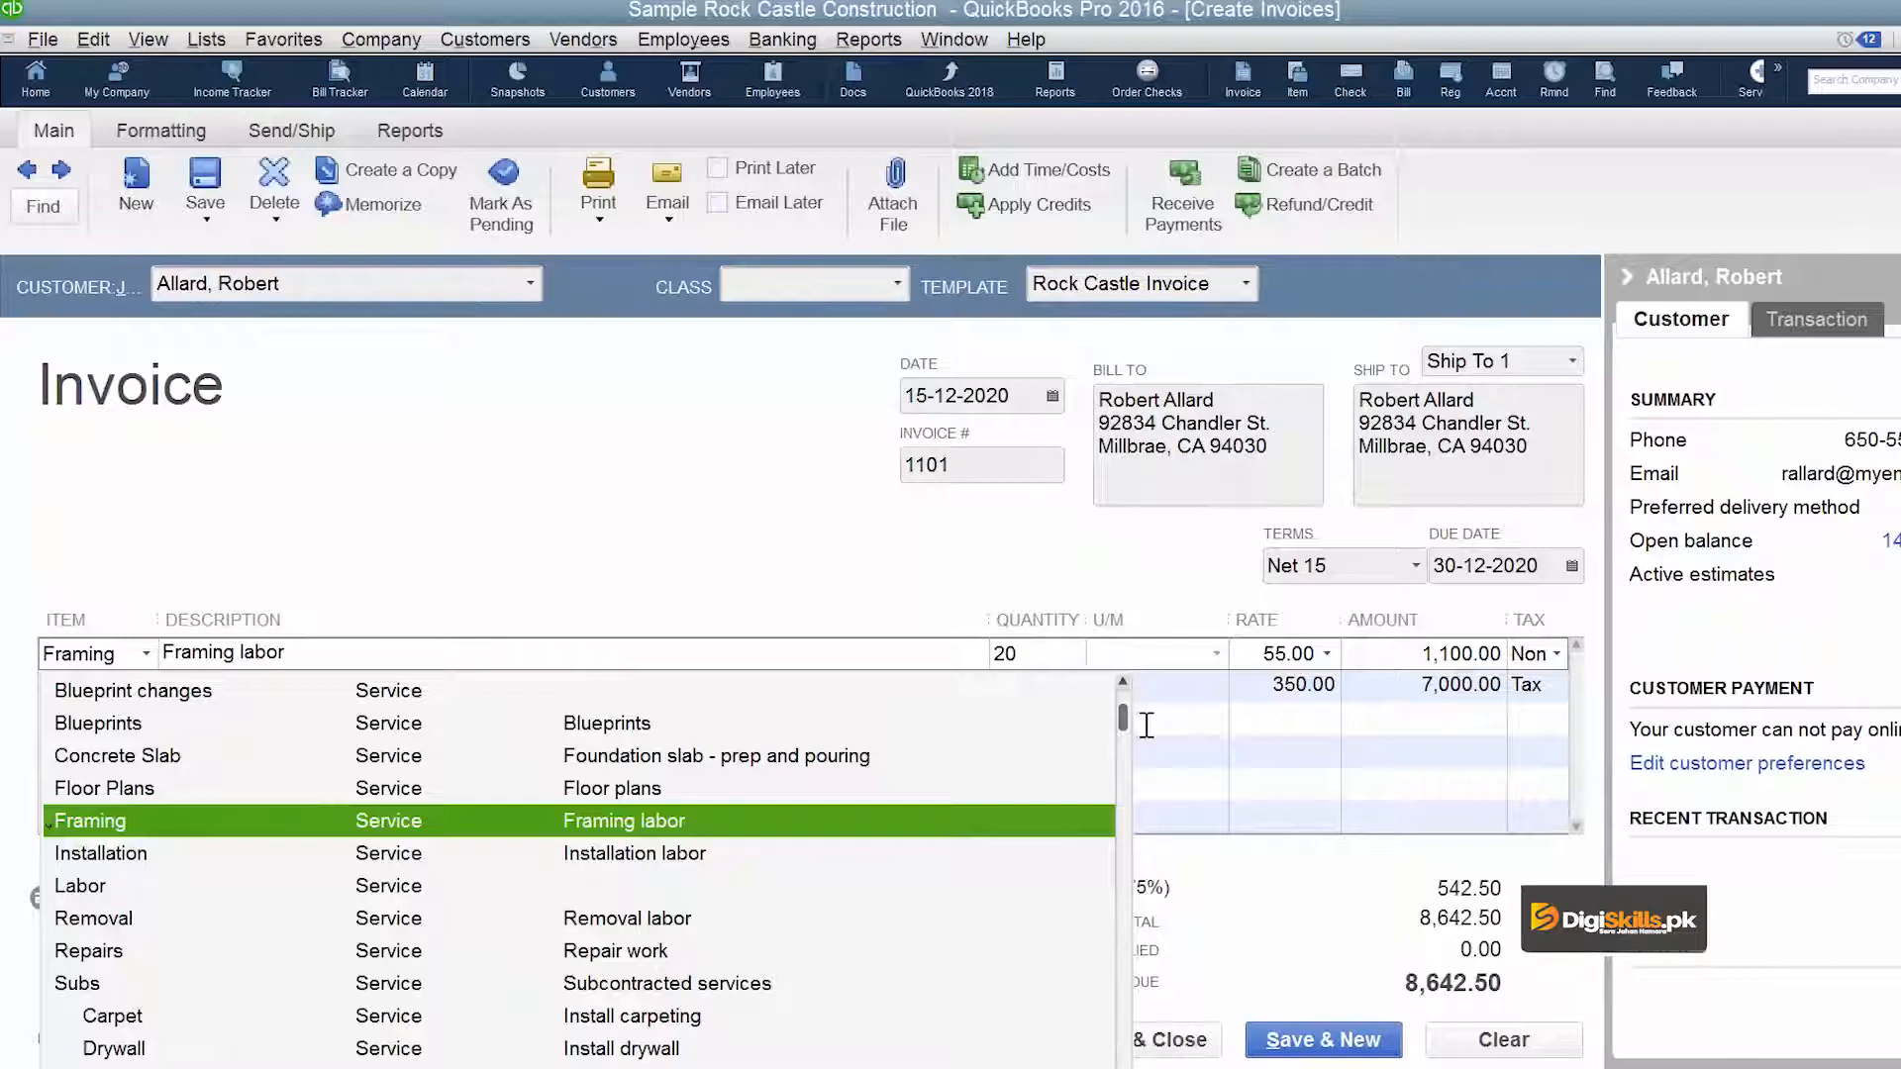
left_click_drag(1125, 733, 1125, 798)
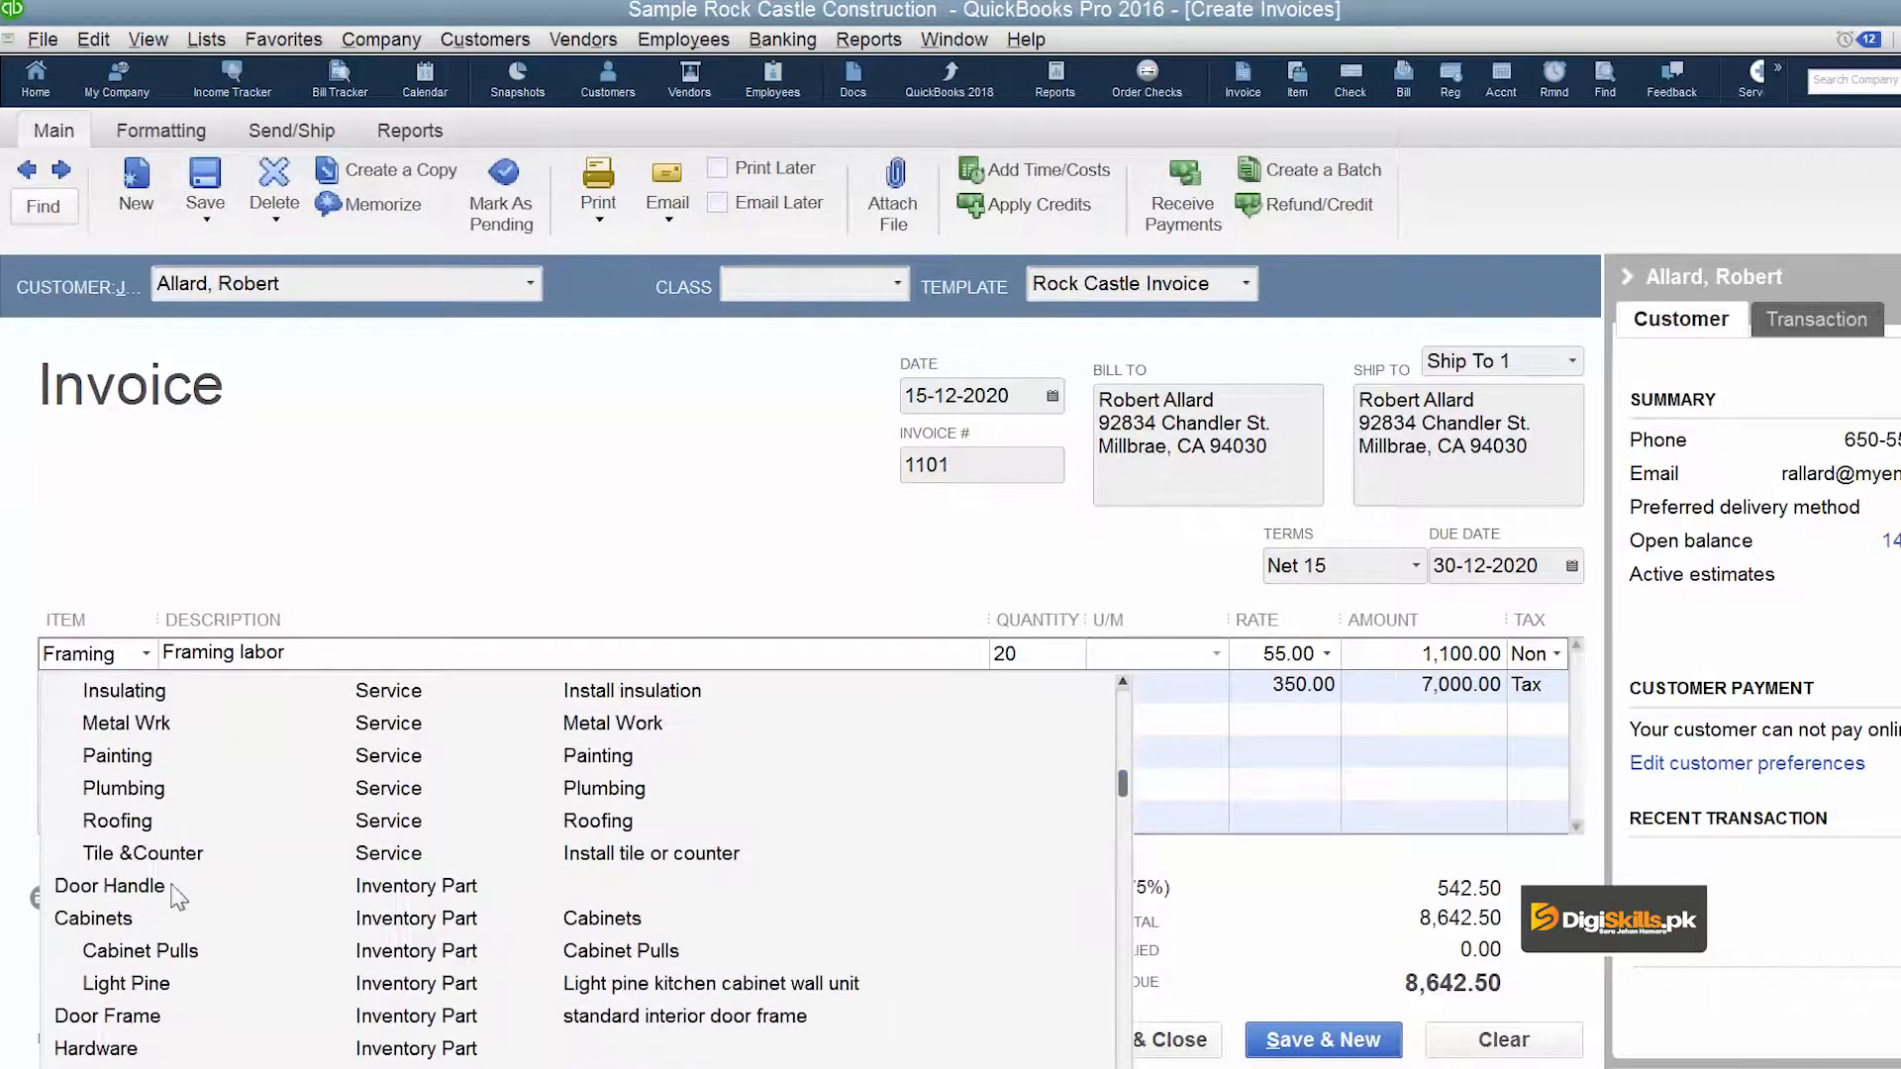
left_click(138, 984)
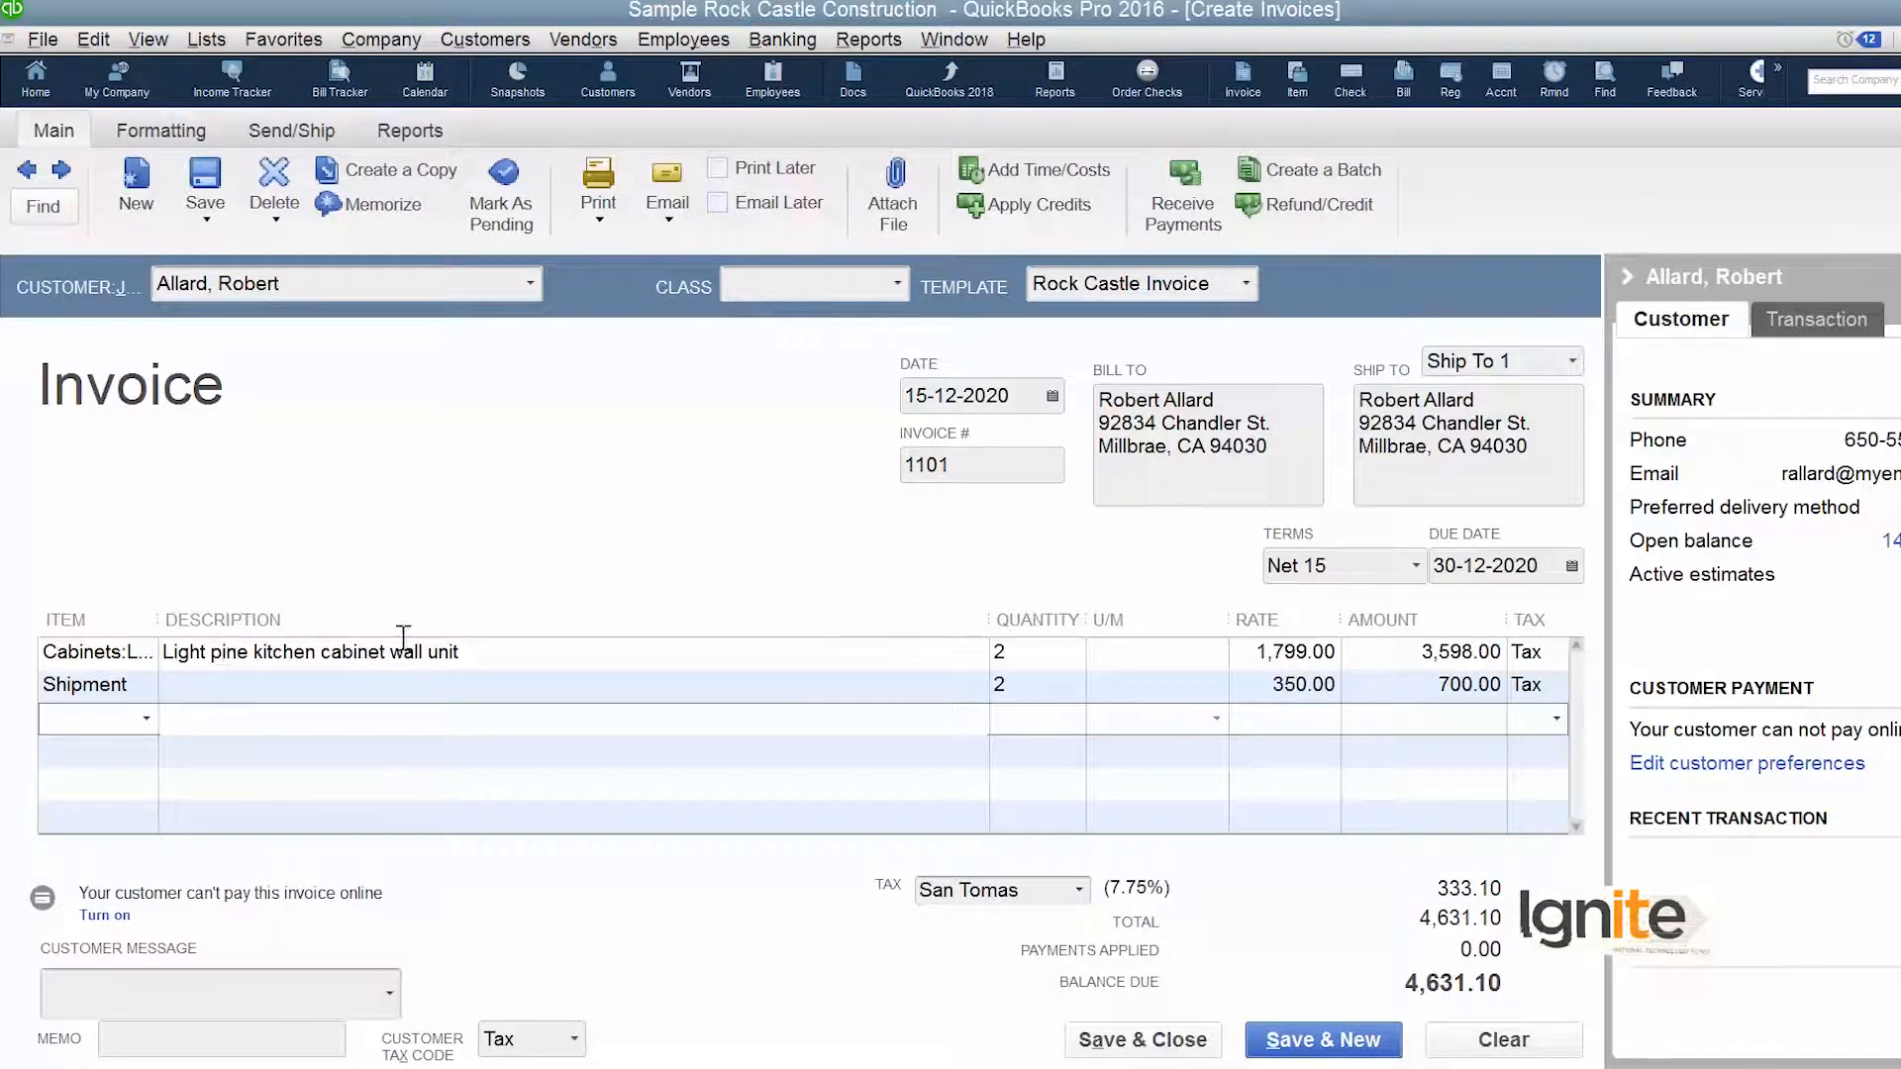
- Save the completed invoice and close the blank invoice form that follows it
left_click(1297, 1040)
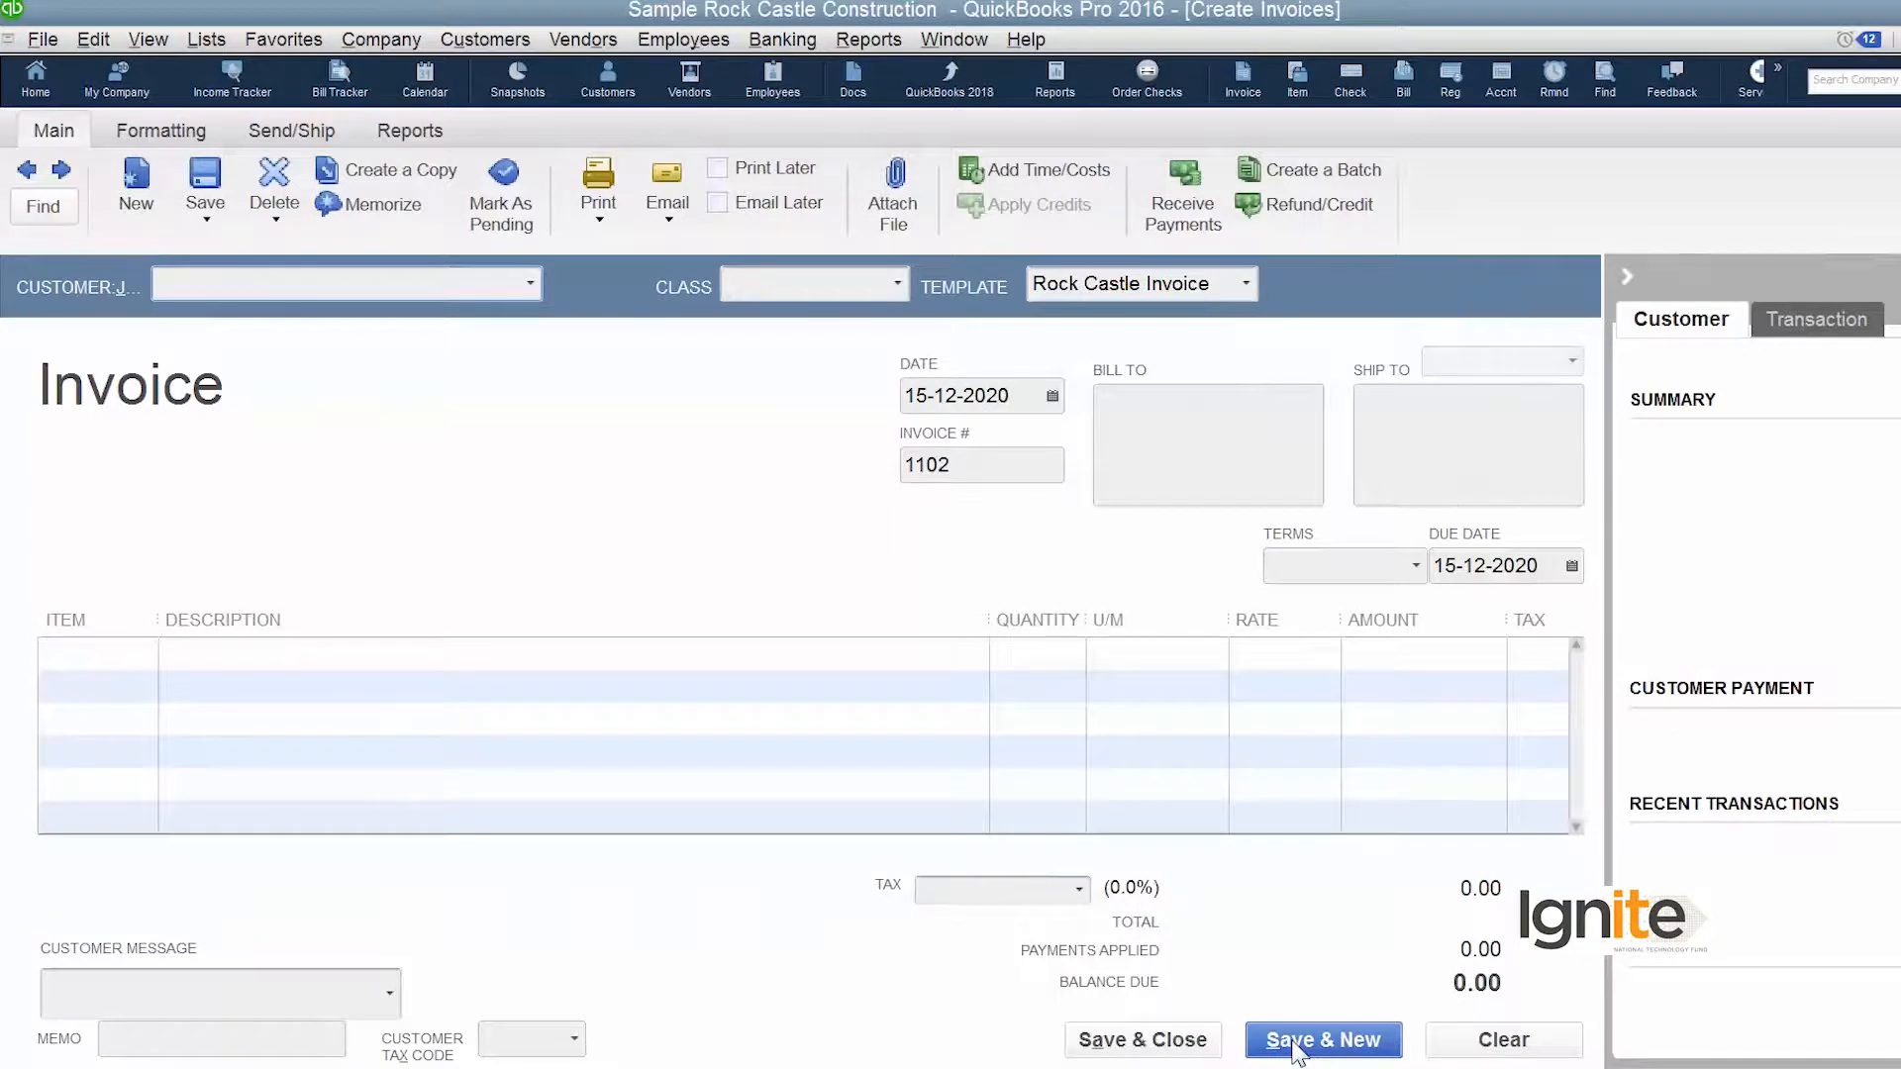
left_click(1161, 1041)
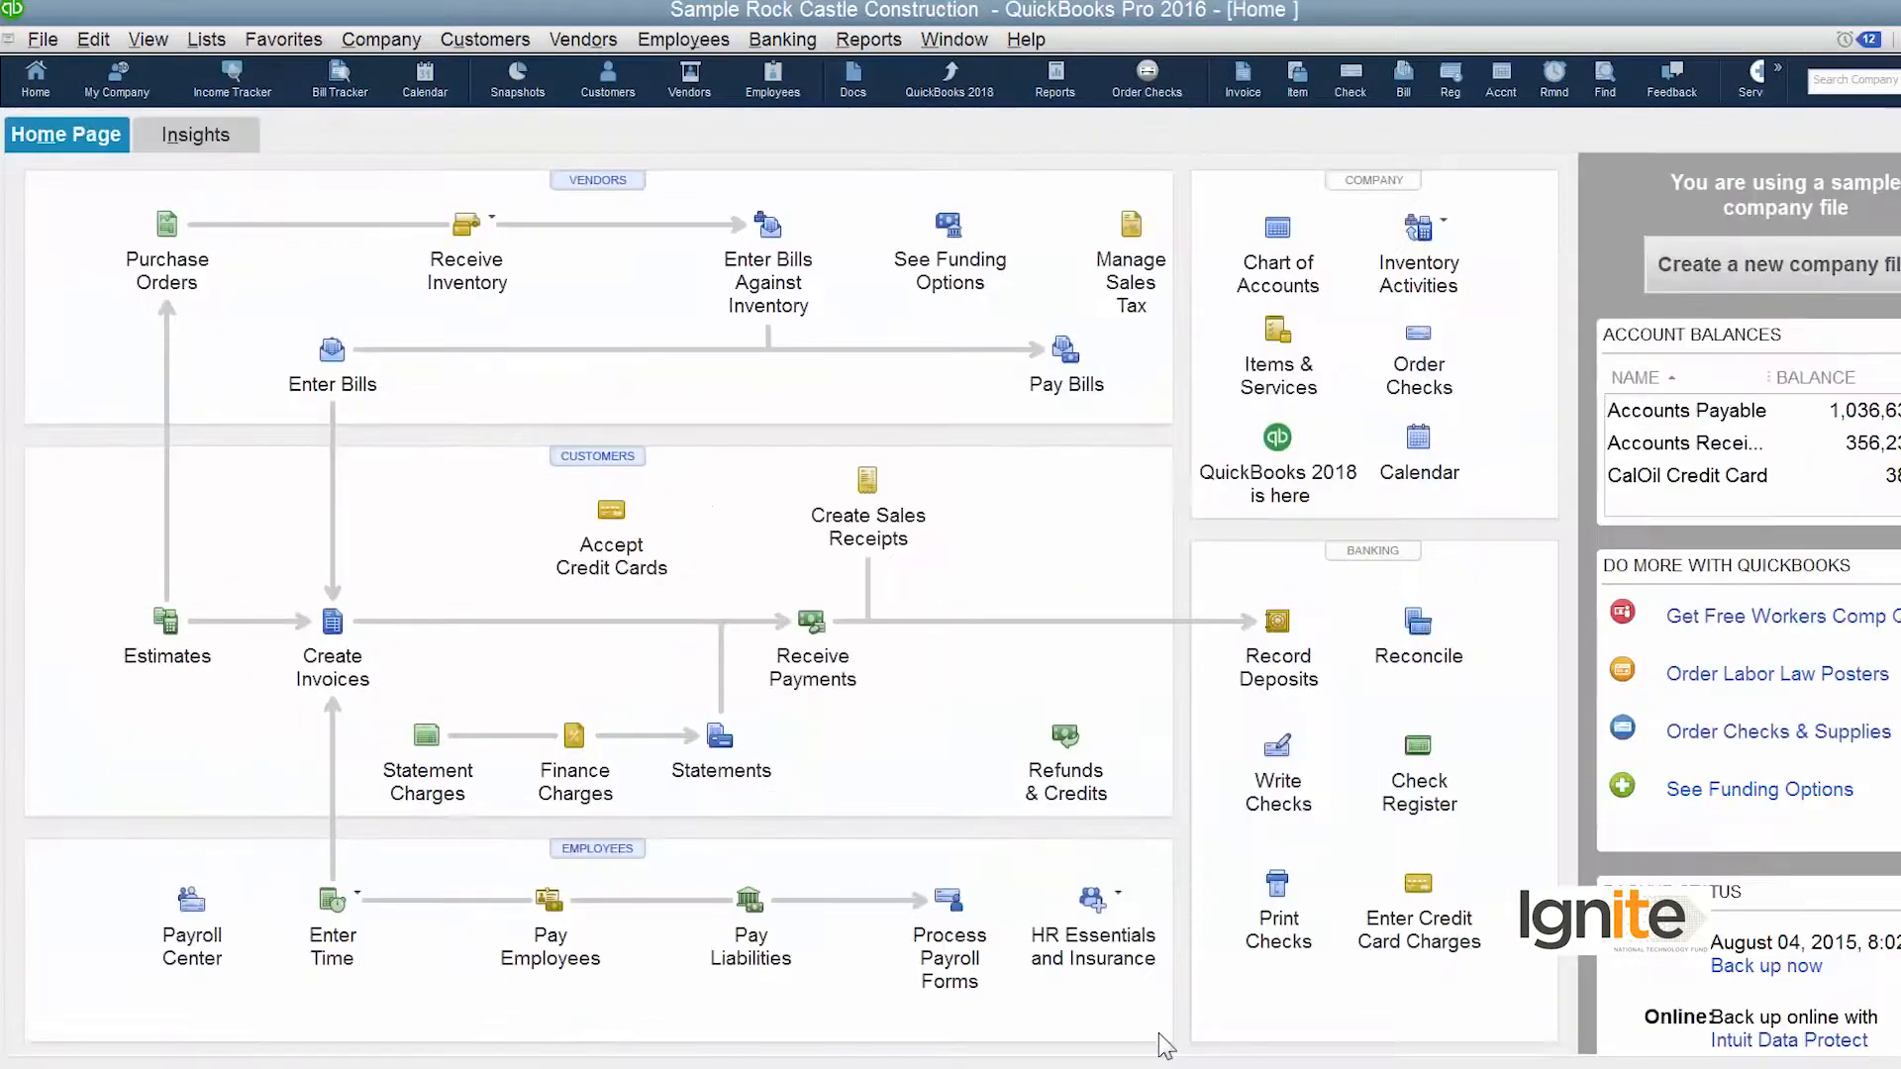